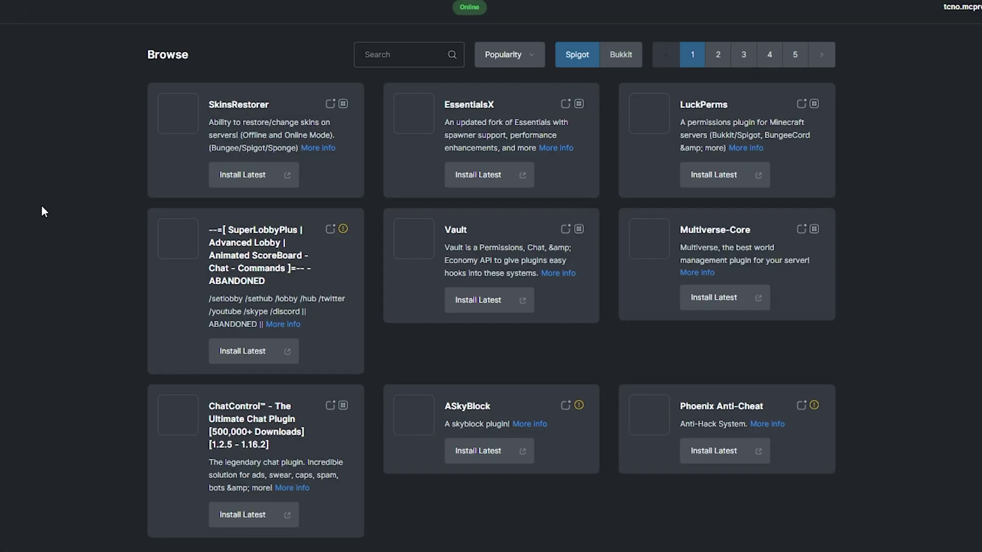
Find the GHolo plugin among the Spigot plugins, install its latest version and open the list of installed plugins.
left_click(392, 61)
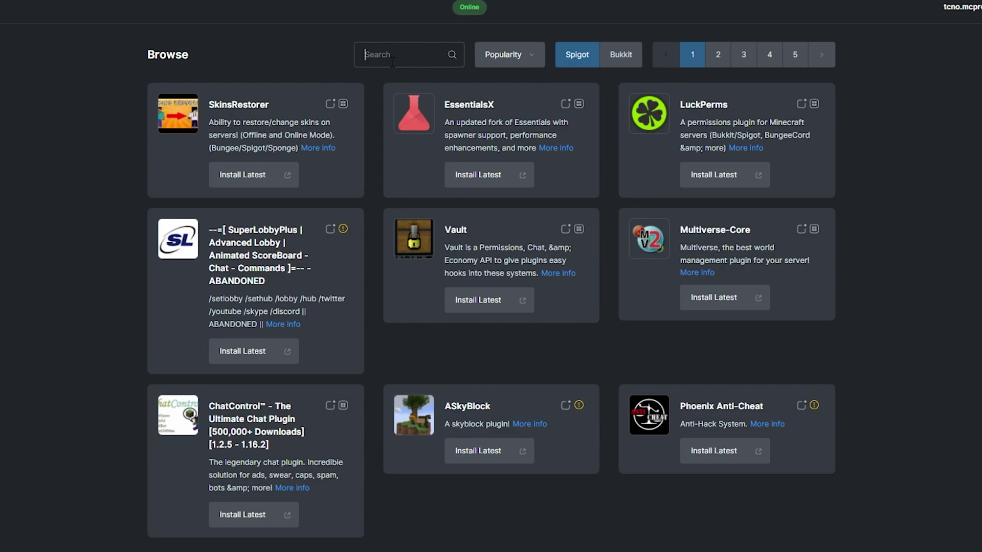
type("GHolo")
left_click(249, 197)
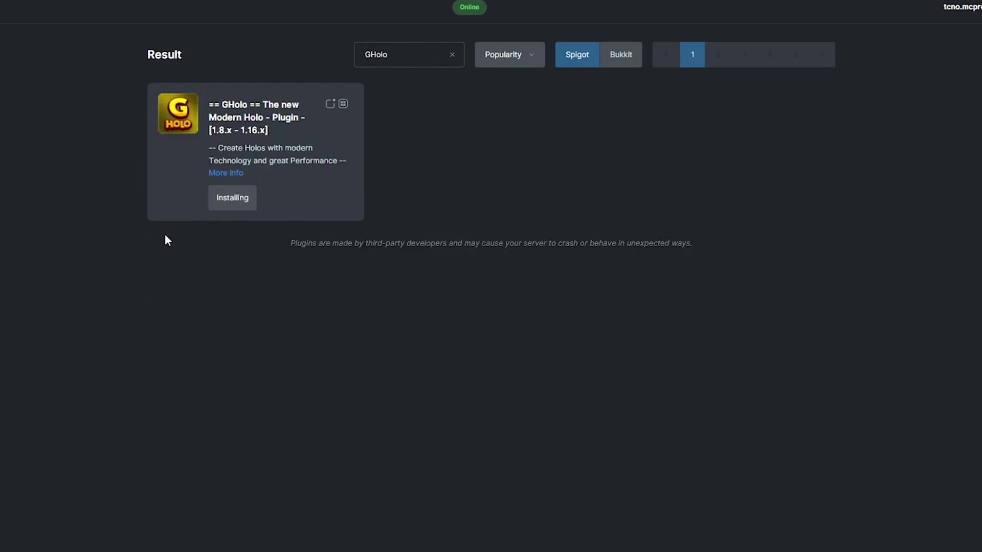
left_click(37, 42)
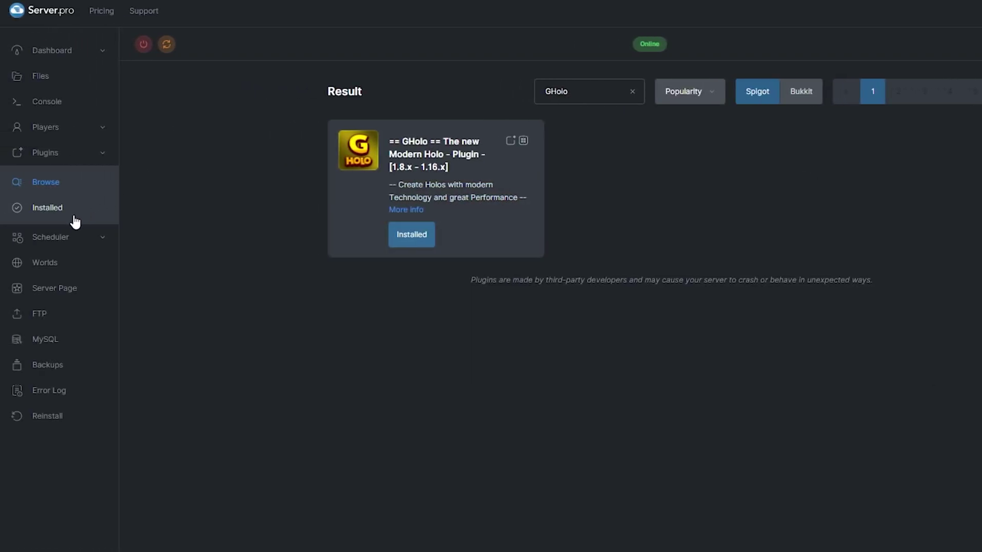
left_click(75, 220)
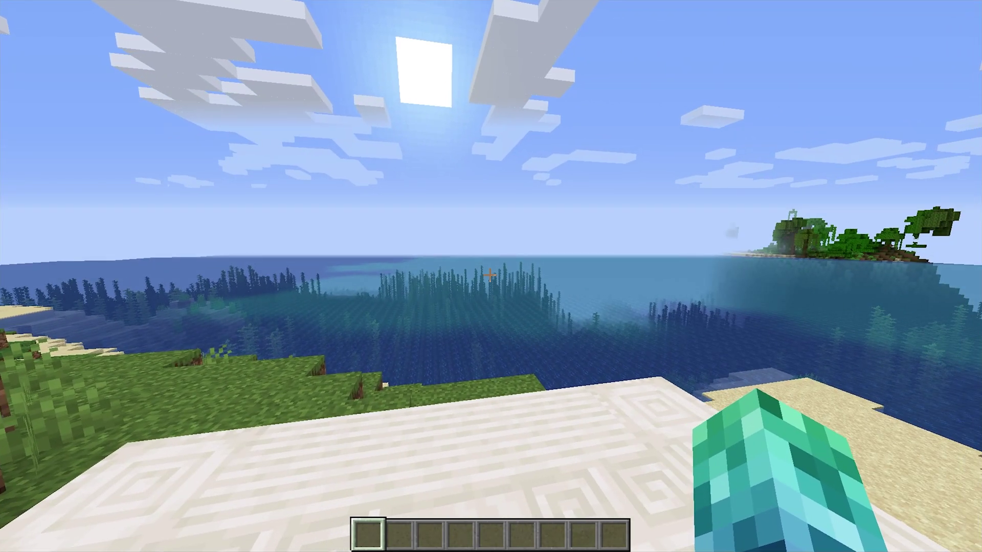
Switch to Minecraft, run /holo help and read through the list of GHolo commands.
type("/holo help")
key("Return")
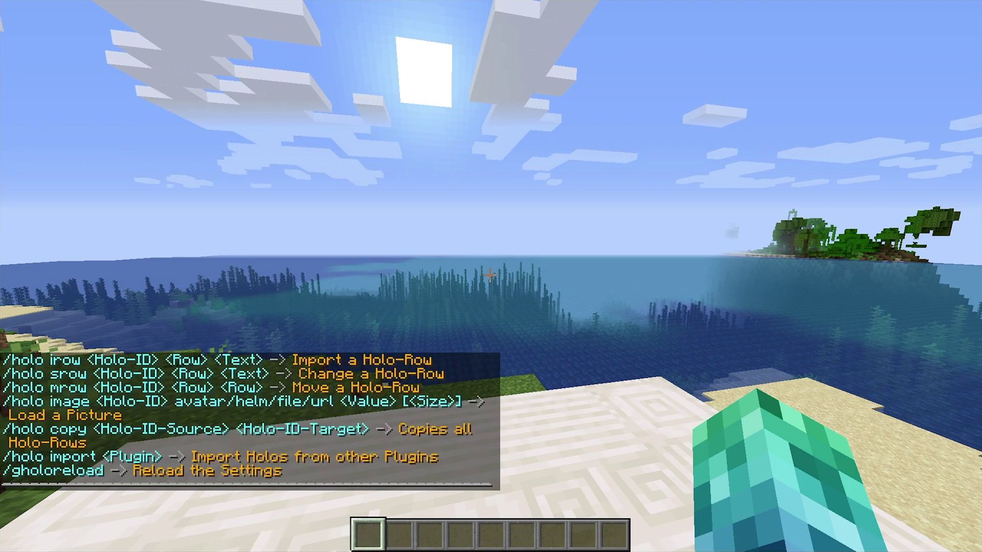
key("t")
scroll(159, 396, "up", 2)
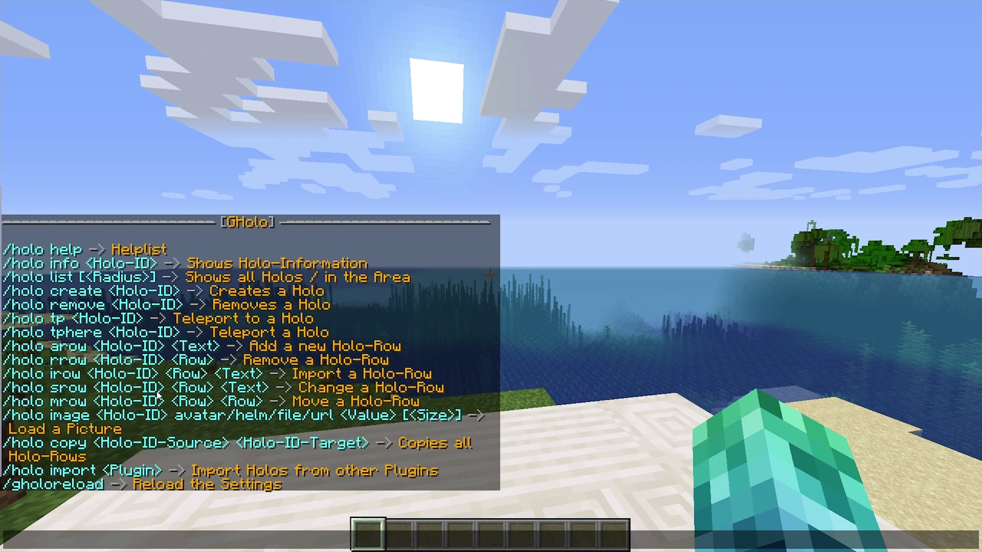
scroll(161, 395, "down", 1)
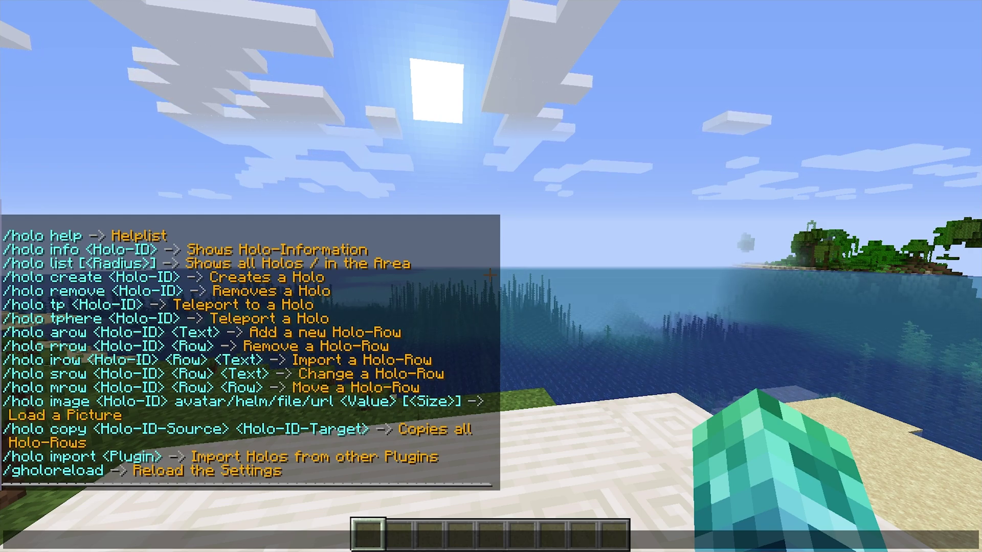
key("Escape")
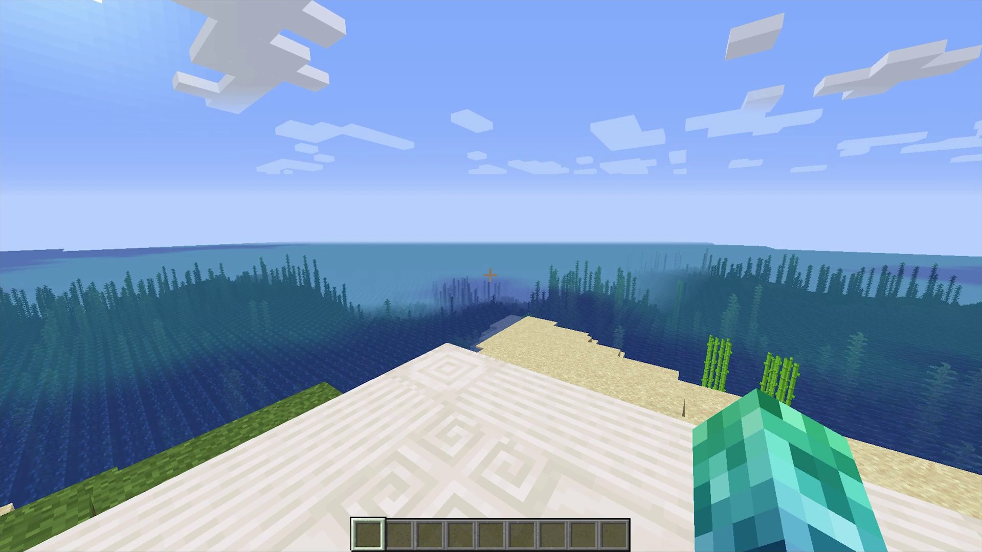
Create a new holo with the ID test at the current position using /holo create.
key("slash")
type("holo create test")
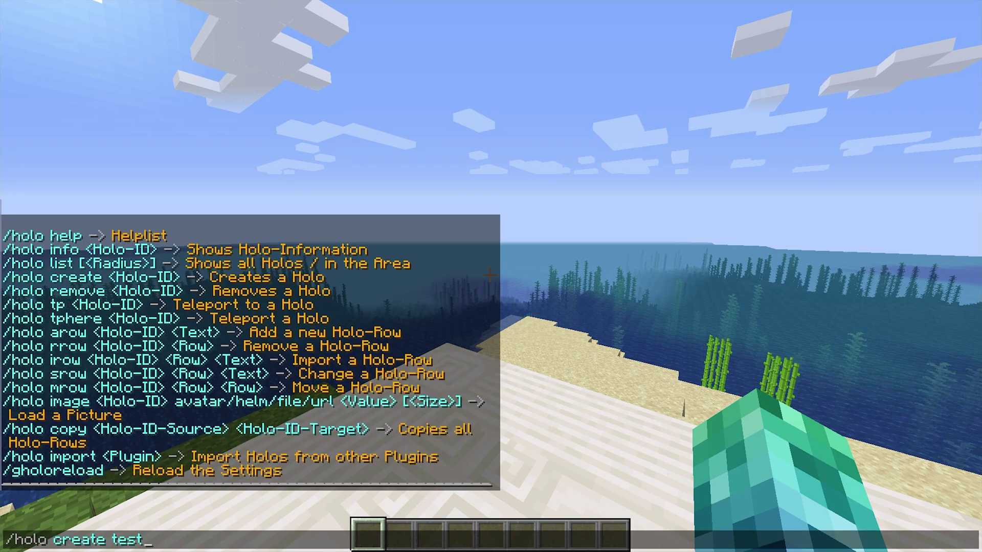
key("Return")
key("slash")
type("holo remove test")
key("Return")
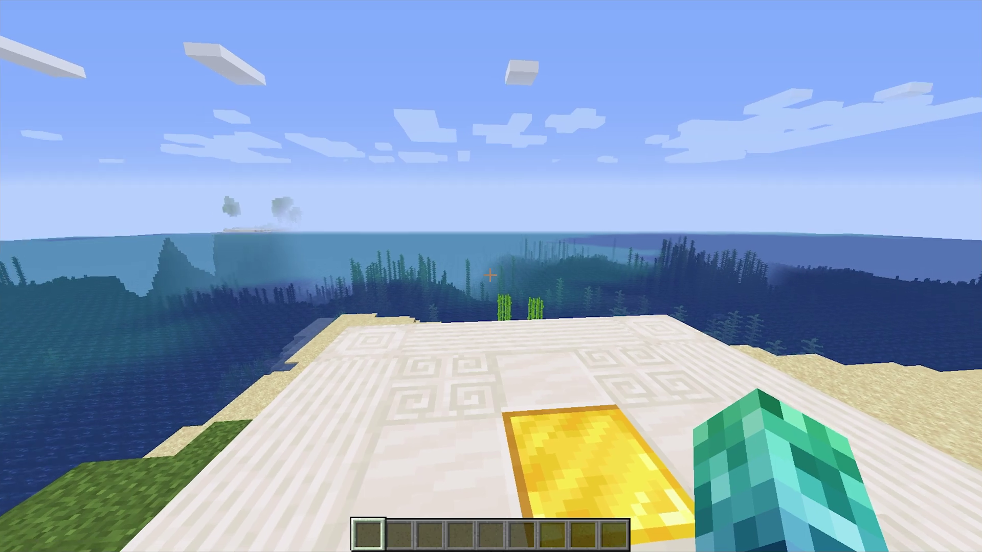
List all existing holos with /holo list.
key("slash")
type("holo list")
key("Return")
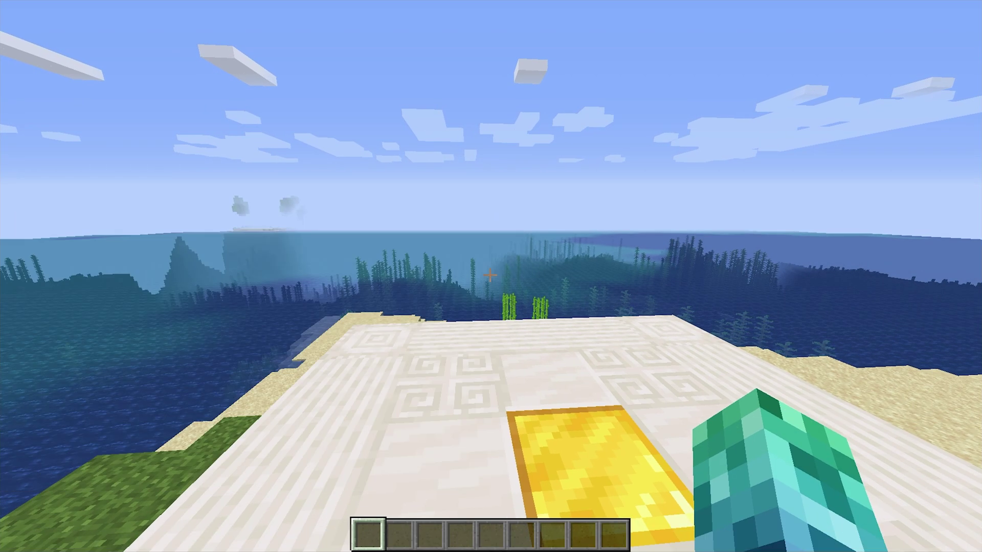
key("s")
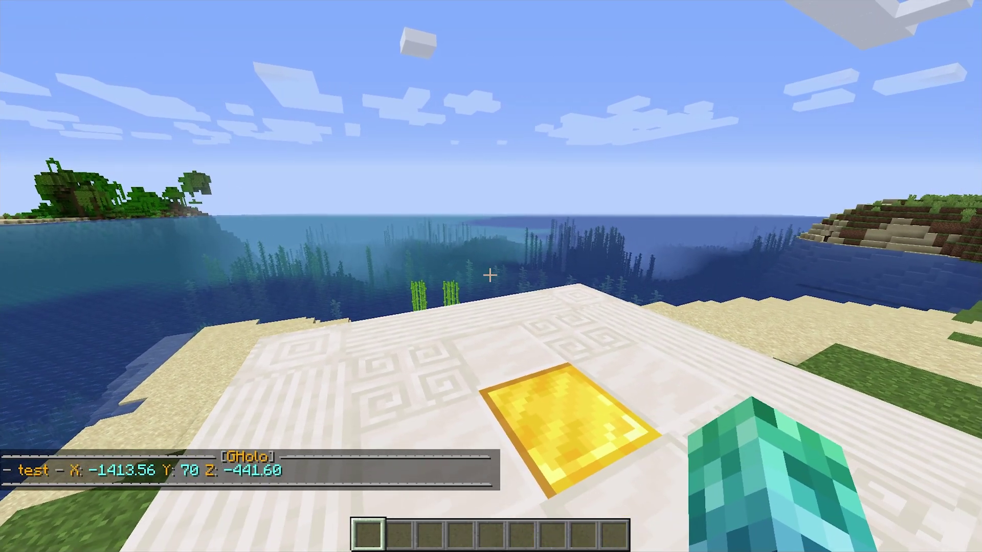
Show the details of the holo test with /holo info.
key("slash")
type("holo ")
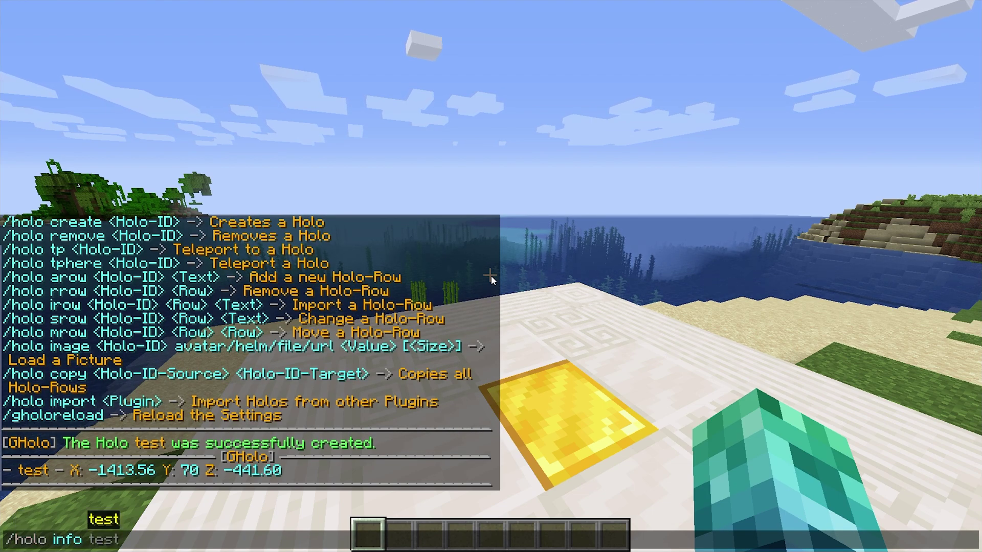
type("info")
key("Tab")
key("Return")
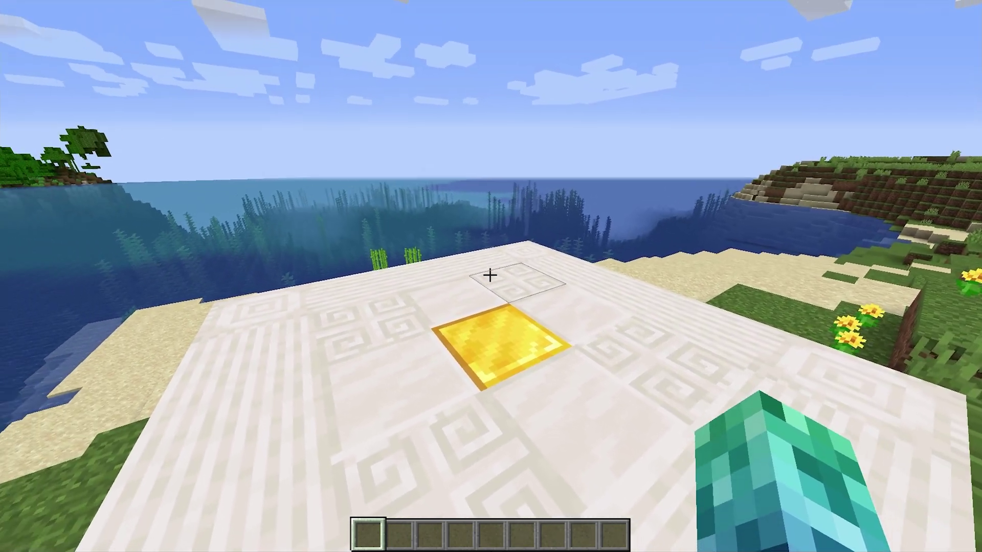
Teleport the player to the holo test with /holo tp.
key("slash")
type("holo tp test")
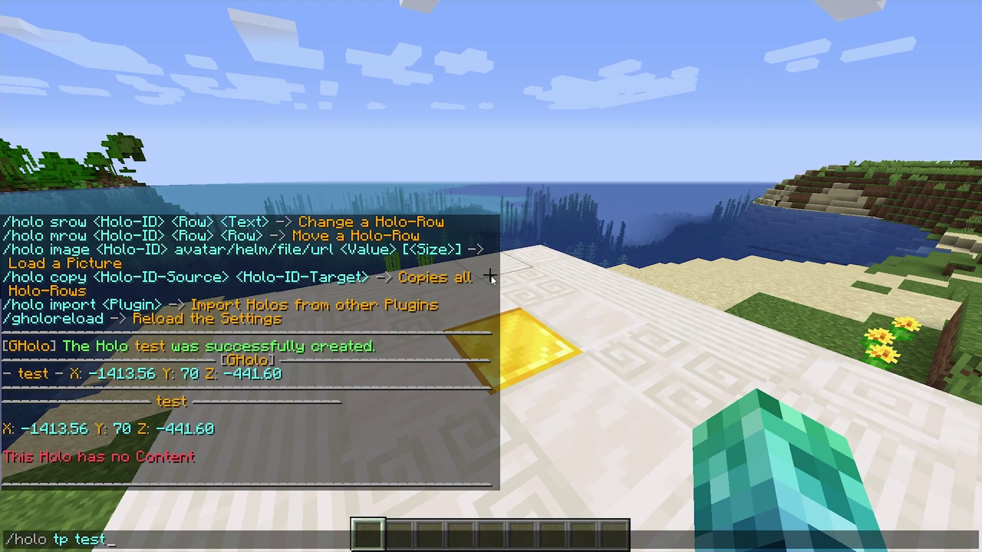
key("Return")
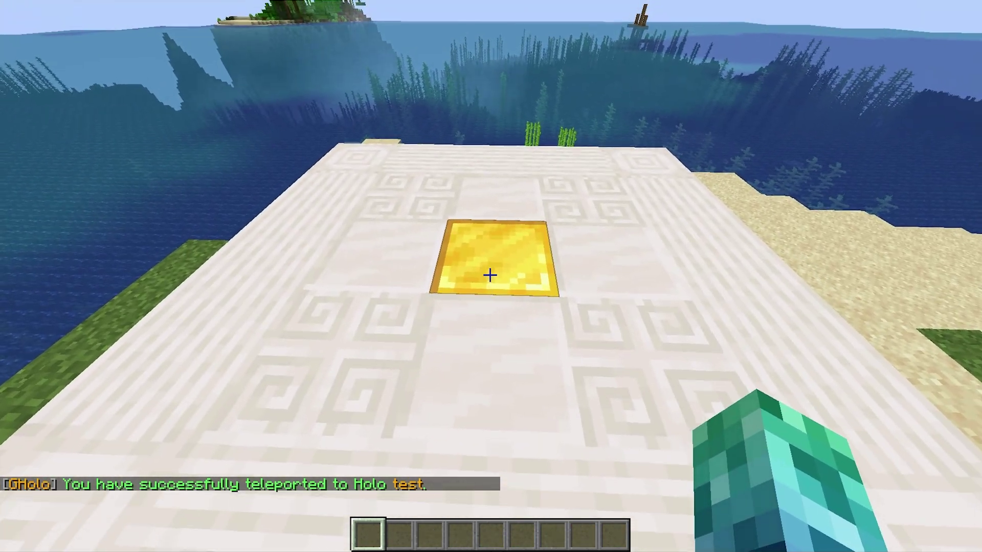
Teleport the holo test to the player's current position with /holo tphere.
type("/holo")
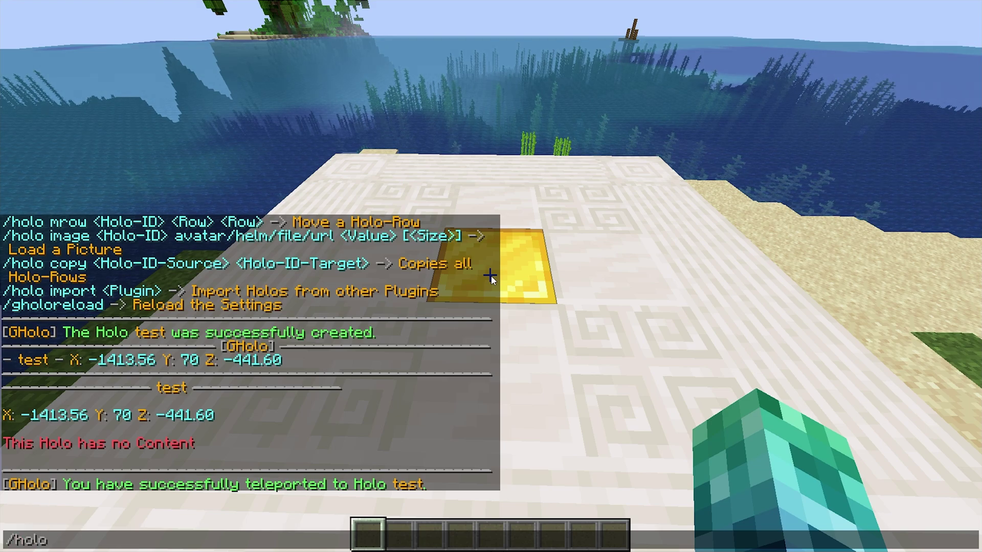
type(" tphere test")
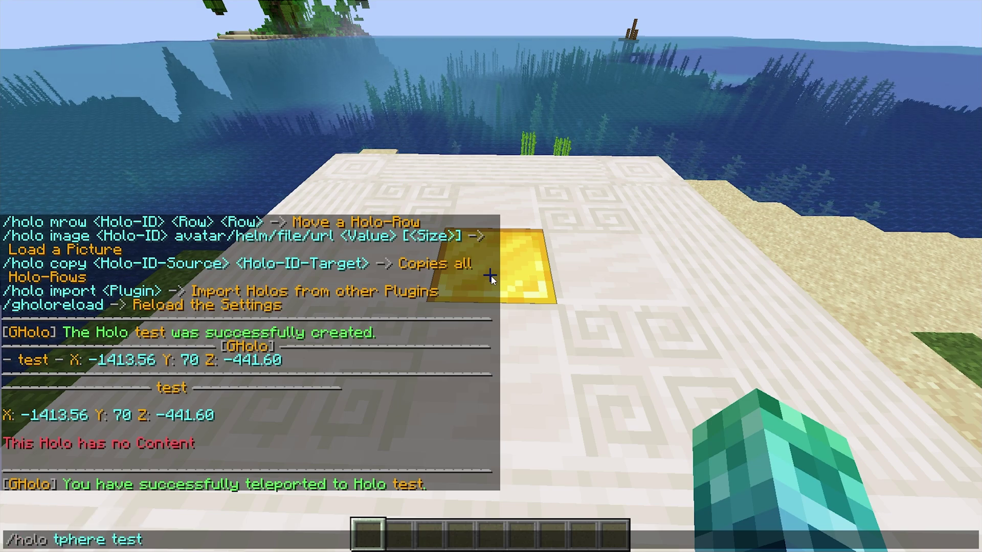
key("Return")
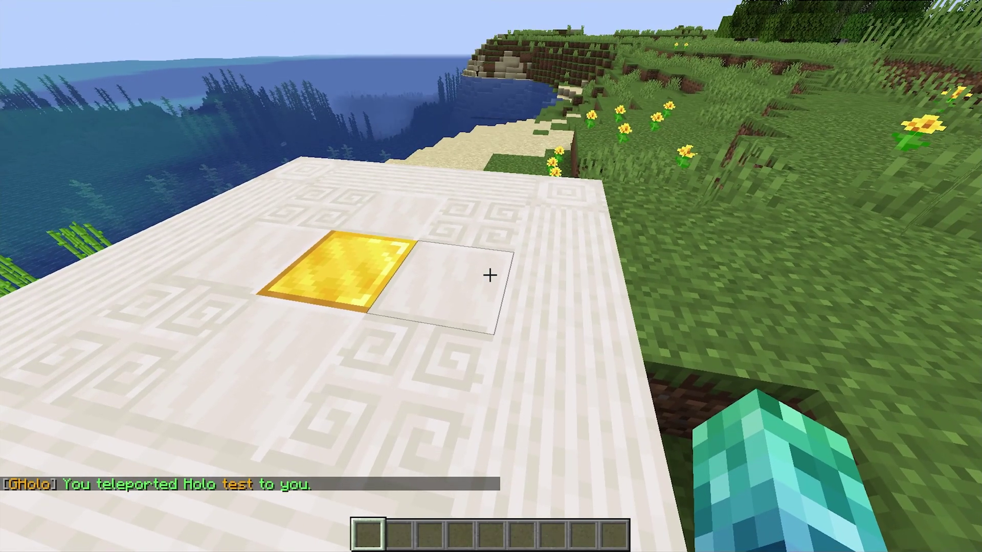
Run /holo info for the holo test again to check its location after the move.
type("/holo info test")
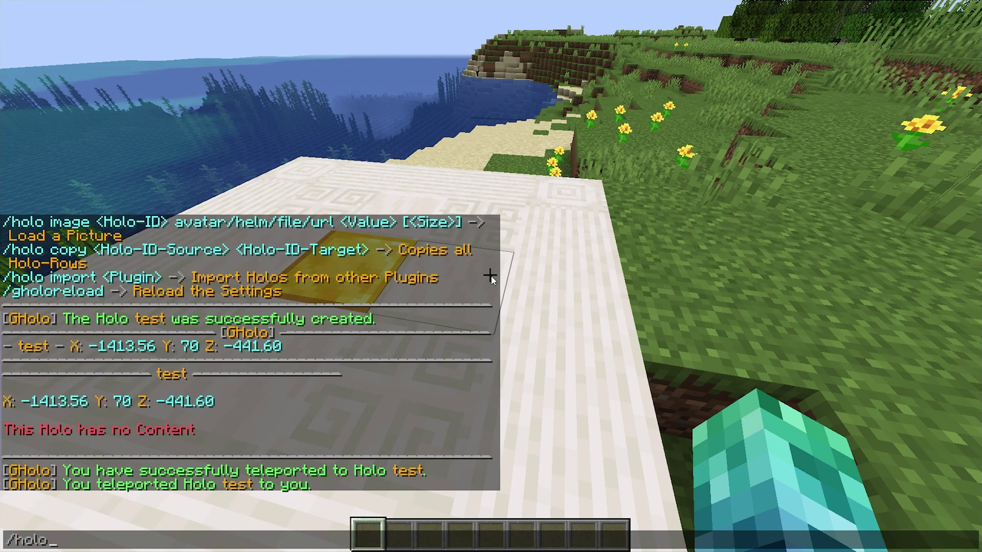
key("Return")
key("t")
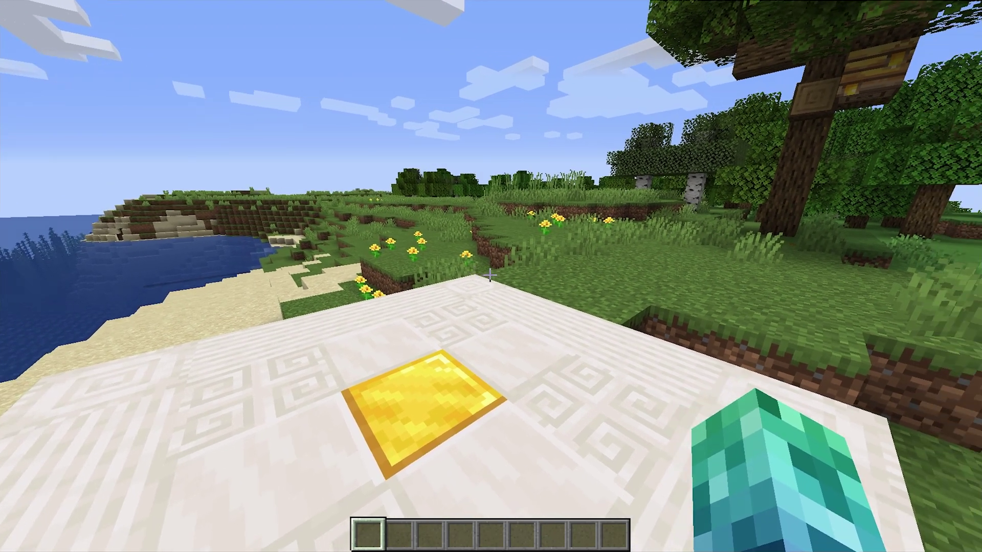
Add a text row reading "Hello" to the holo test with /holo arow.
key("slash")
type("holo aro")
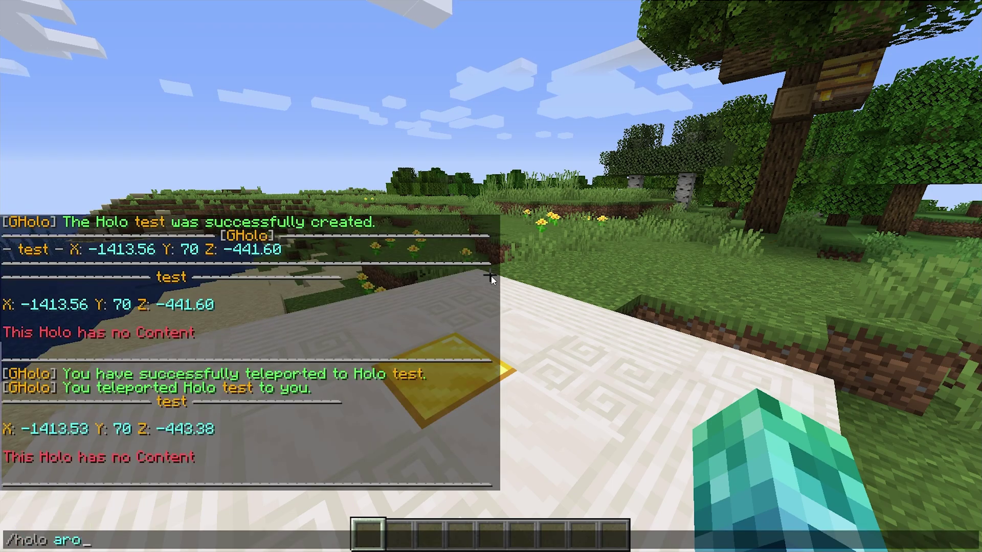
type("w")
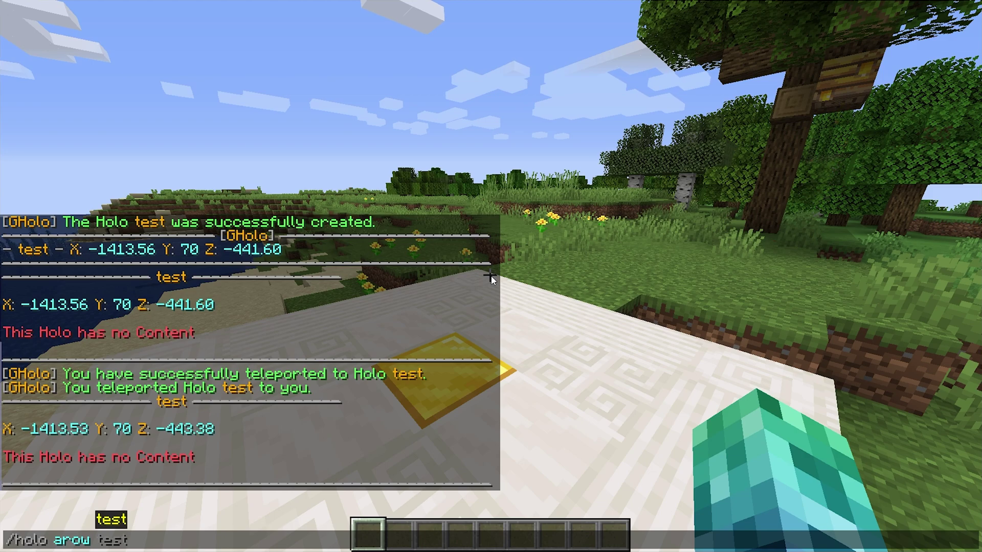
key("Tab")
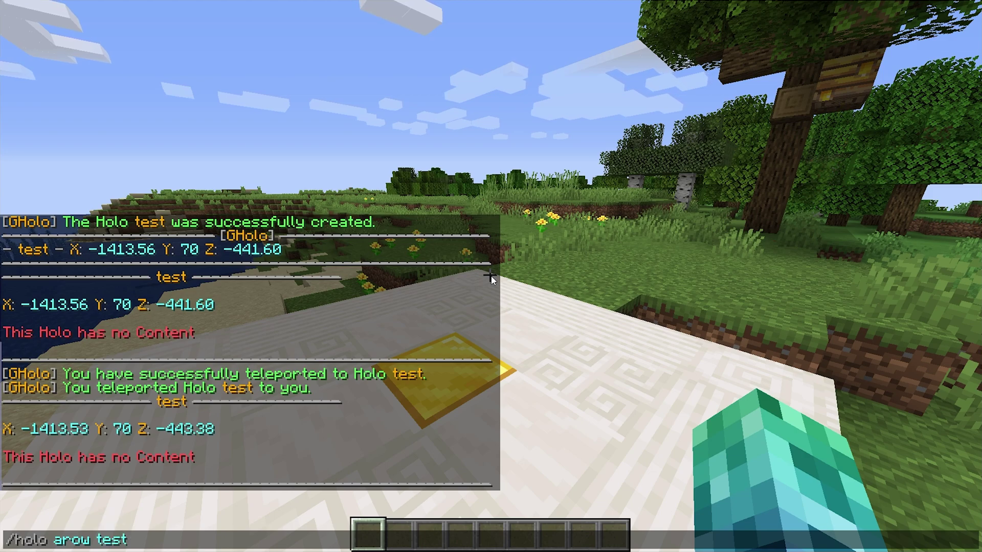
key("Return")
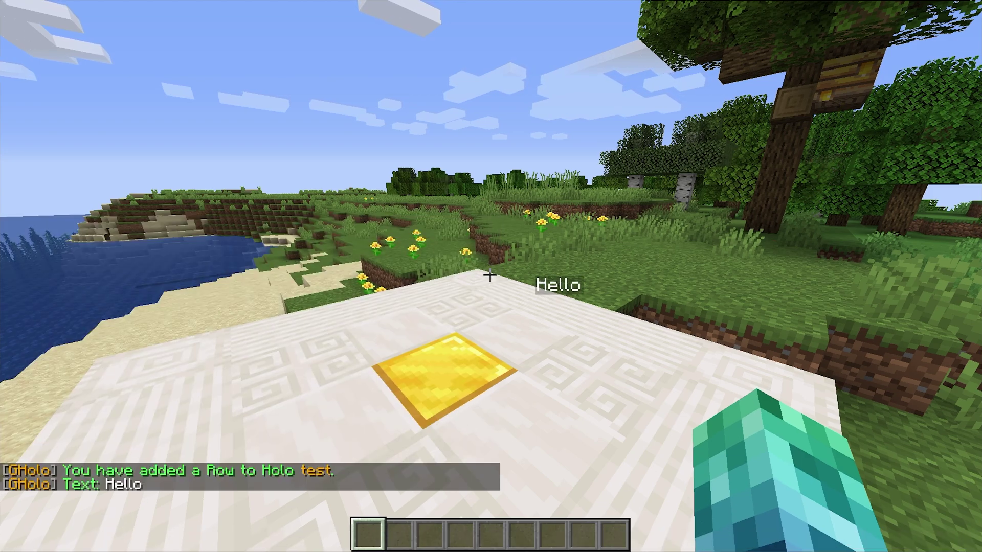
Bring the holo test to a raised spot above the quartz platform with /holo tphere.
key("w")
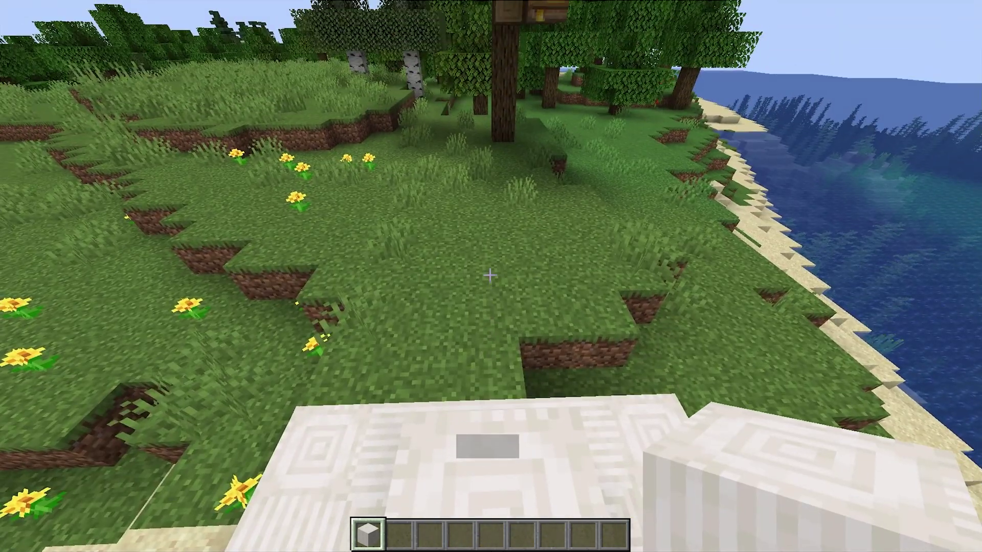
key("slash")
type("holo tphere t")
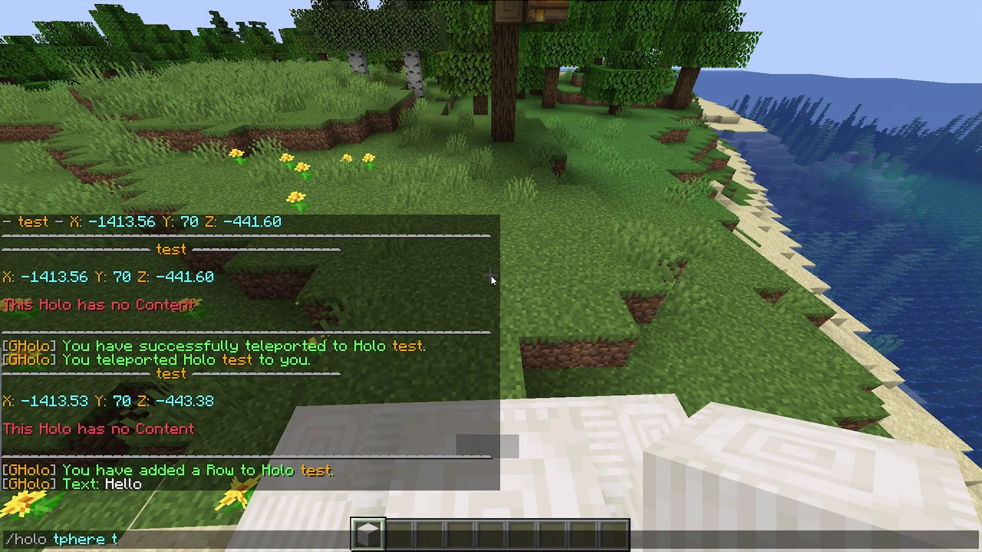
type("est")
key("Return")
left_click(490, 276)
left_click(491, 276)
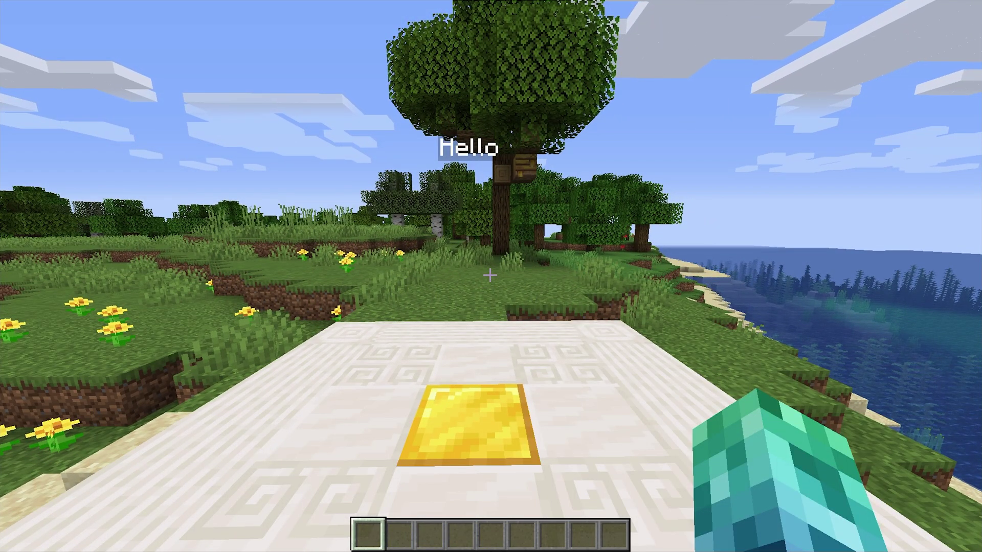
Add a second row reading "Welcome to my server!" to the holo test.
key("slash")
type("holo arow test Welcome to my server!")
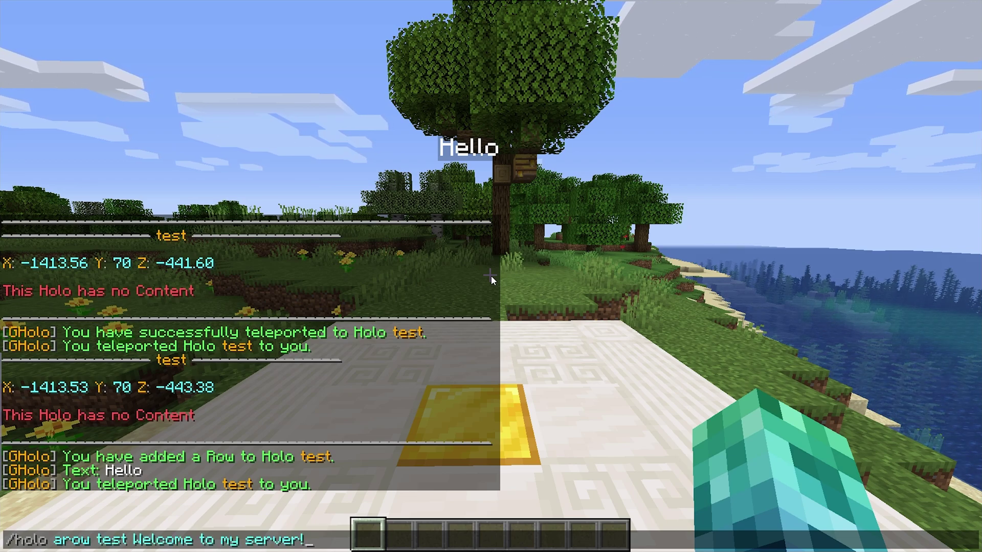
key("Return")
Add a third row reading "Test" to the holo test.
key("slash")
type("holo arow test Tes")
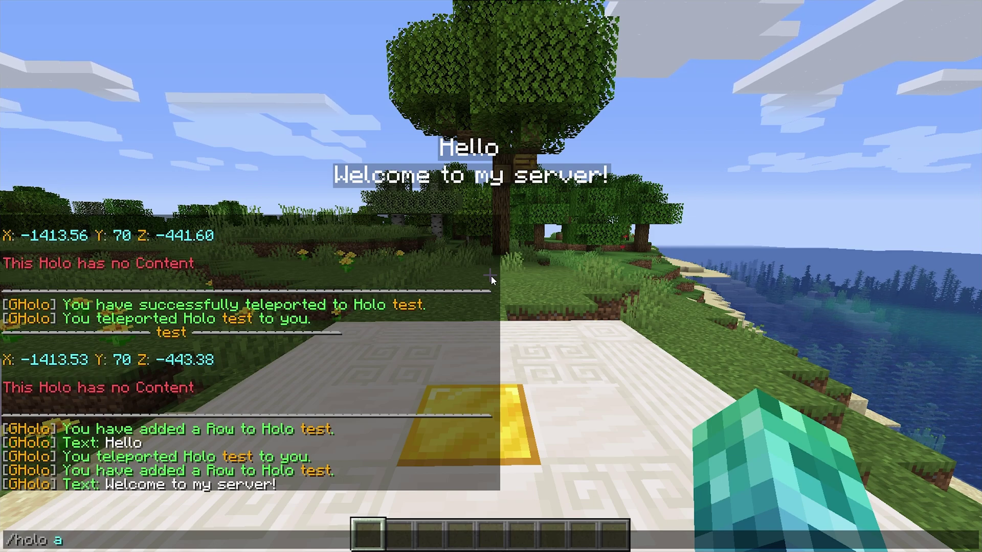
type("t")
key("Return")
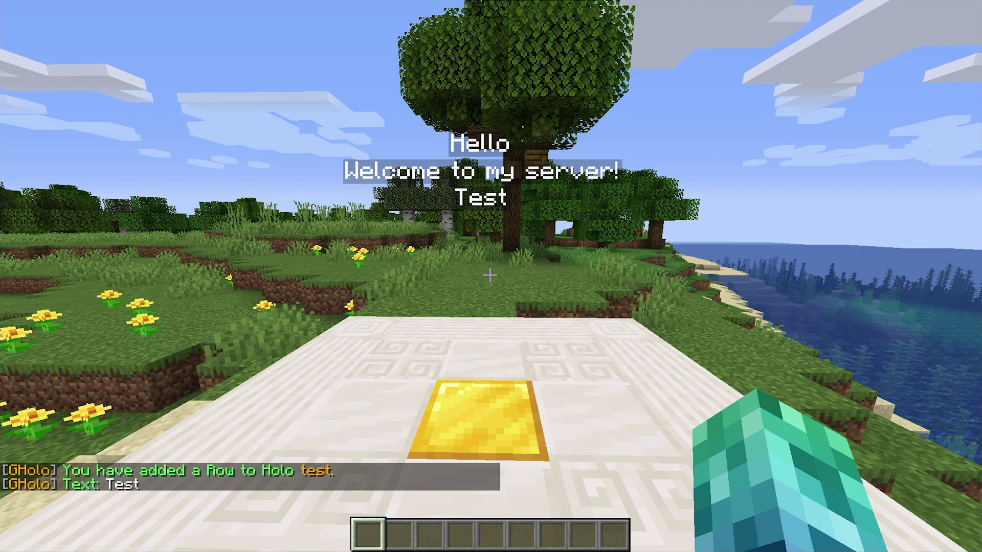
Remove row 3 from the holo test with /holo rrow.
key("slash")
type("holo rrow test")
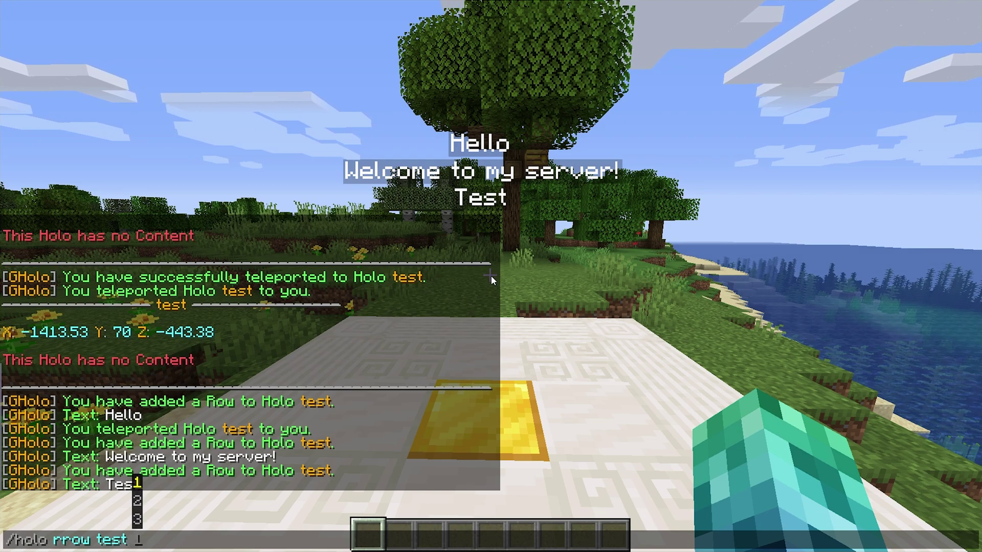
type(" 3")
key("Return")
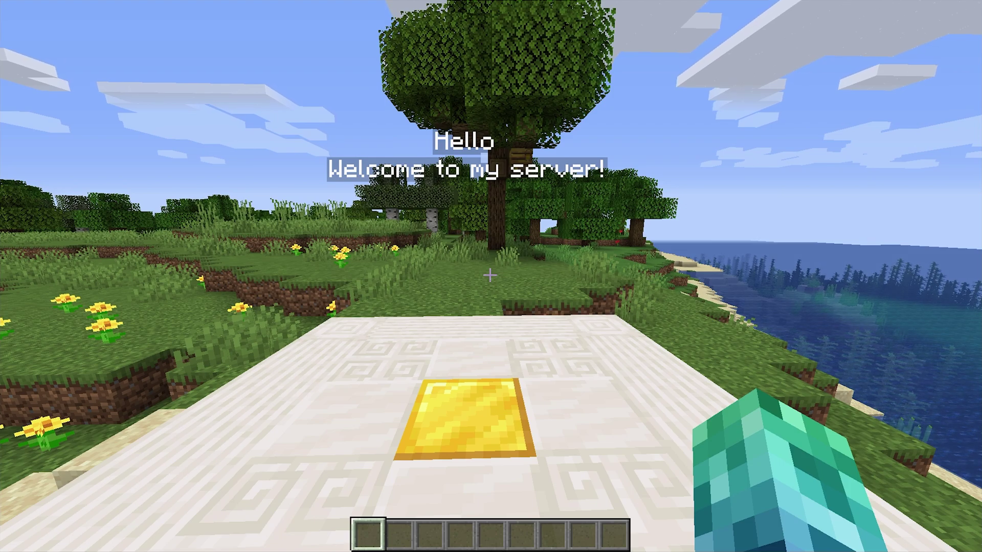
Insert the text "and" as row 2 of the holo test with /holo irow.
key("slash")
type("holo iro")
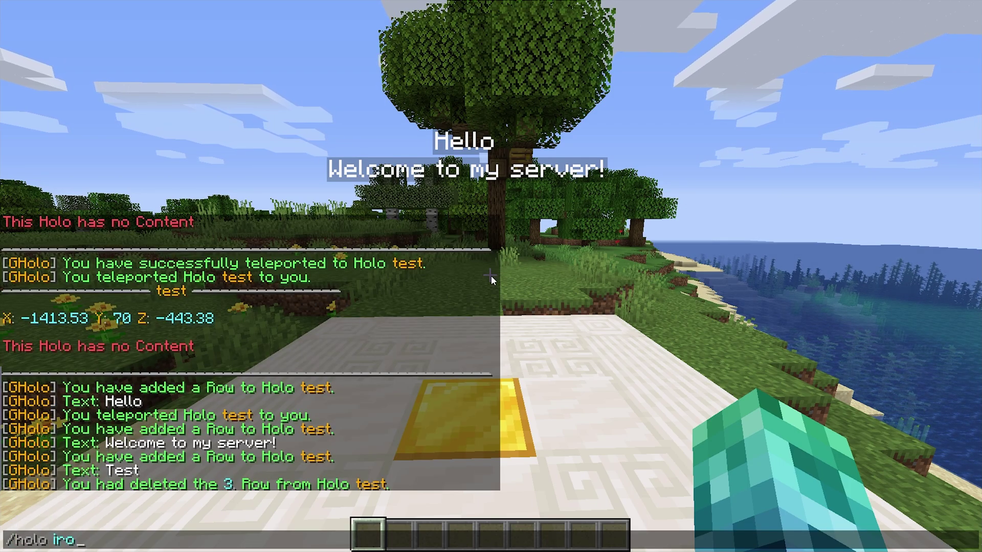
type("w")
key("Tab")
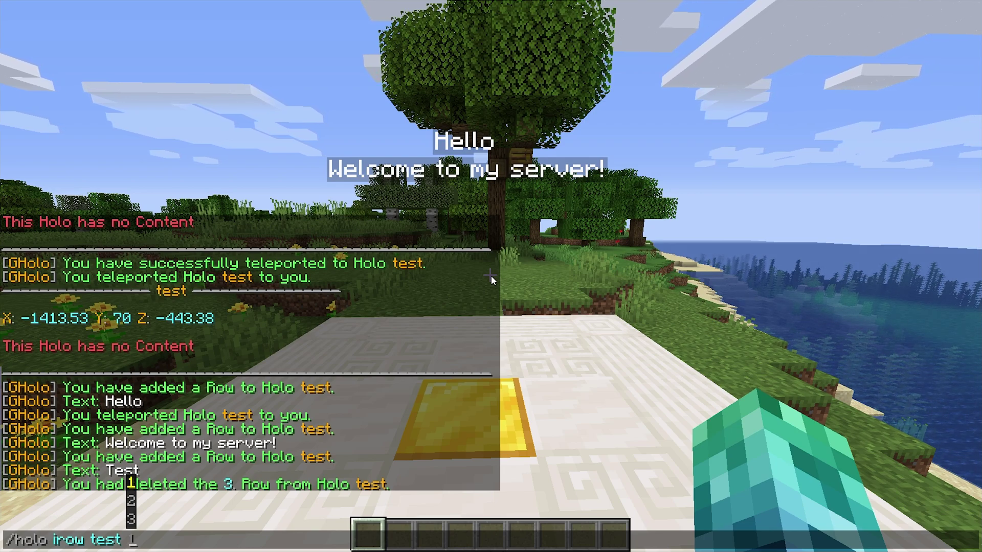
type("2")
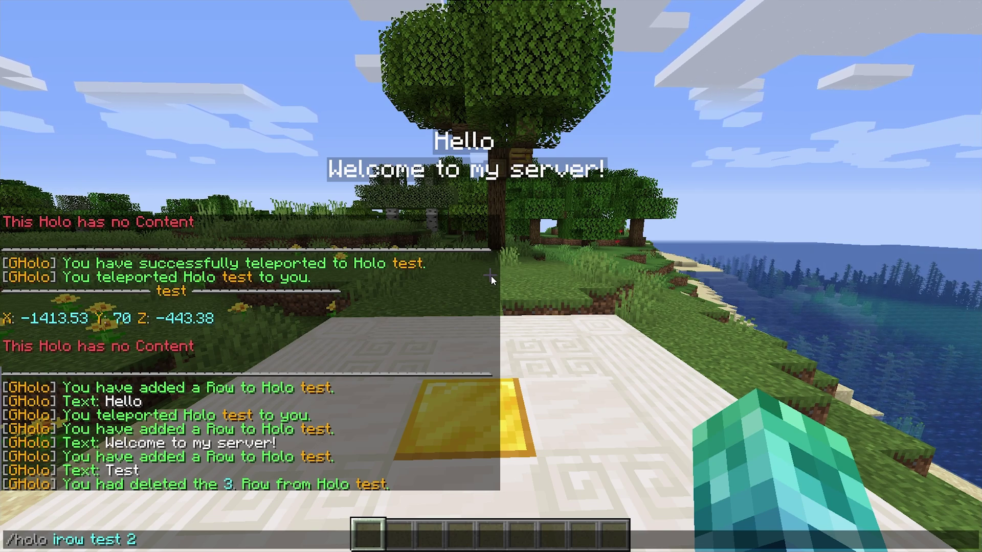
type(" and")
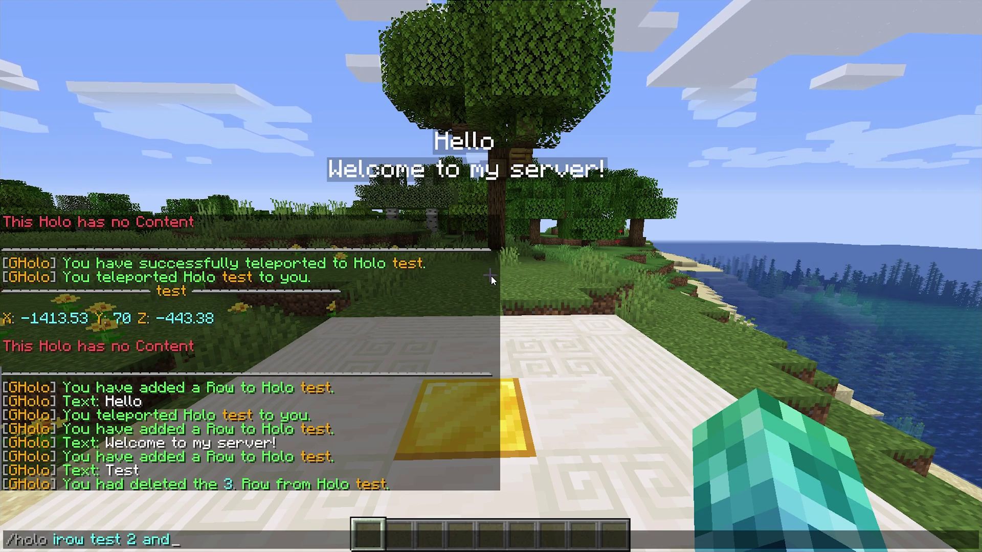
key("Return")
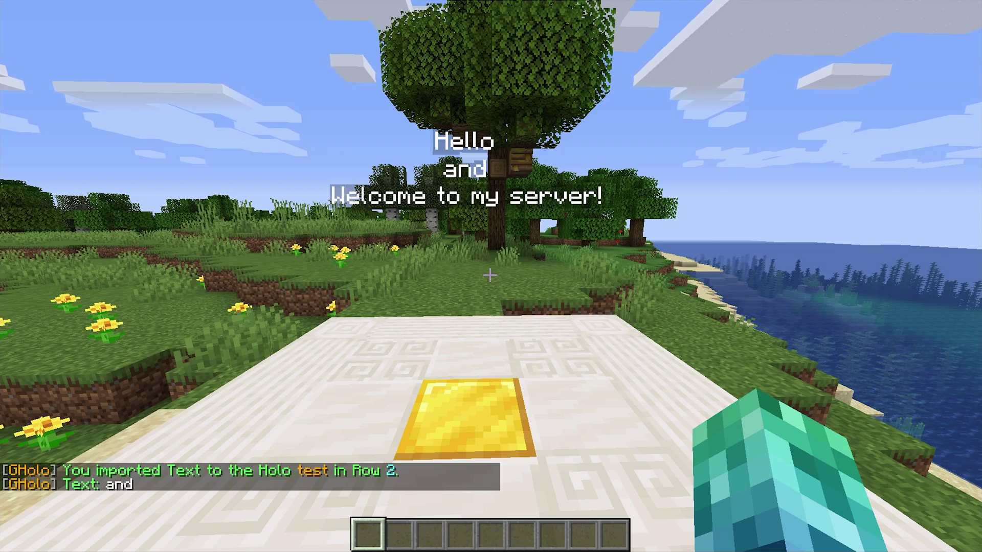
Look up the position and rows of the holo test with /holo info.
key("slash")
type("f")
key("BackSpace")
type("holo info test")
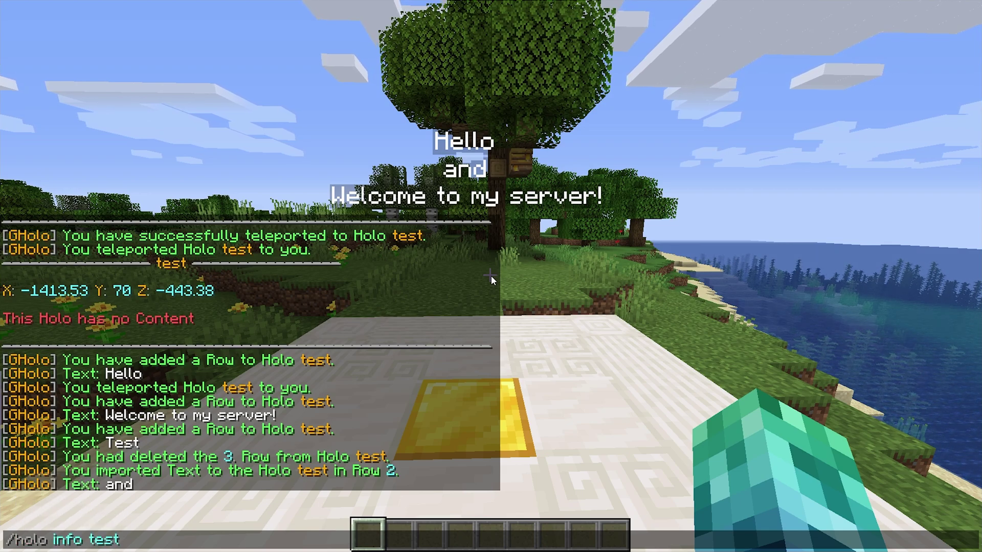
key("Escape")
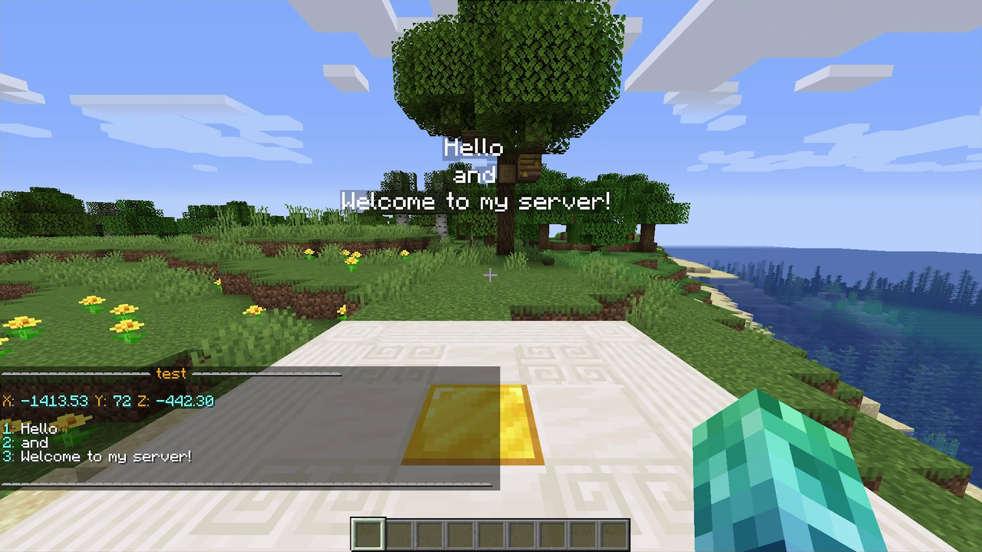
key("t")
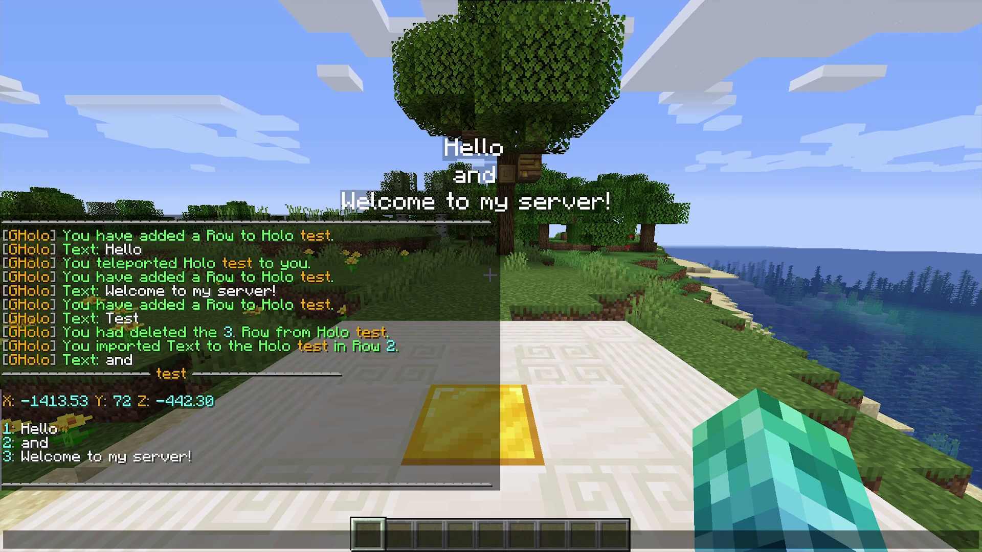
key("Escape")
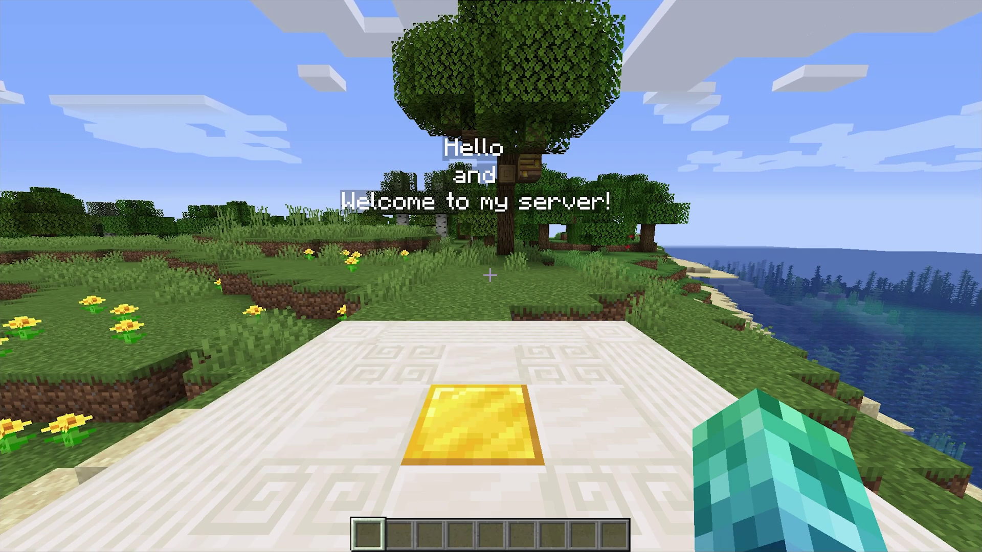
Set row 1 of the holo test to "&6Hello," with /holo srow, and remove row 2 with /holo rrow.
key("slash")
type("holo s")
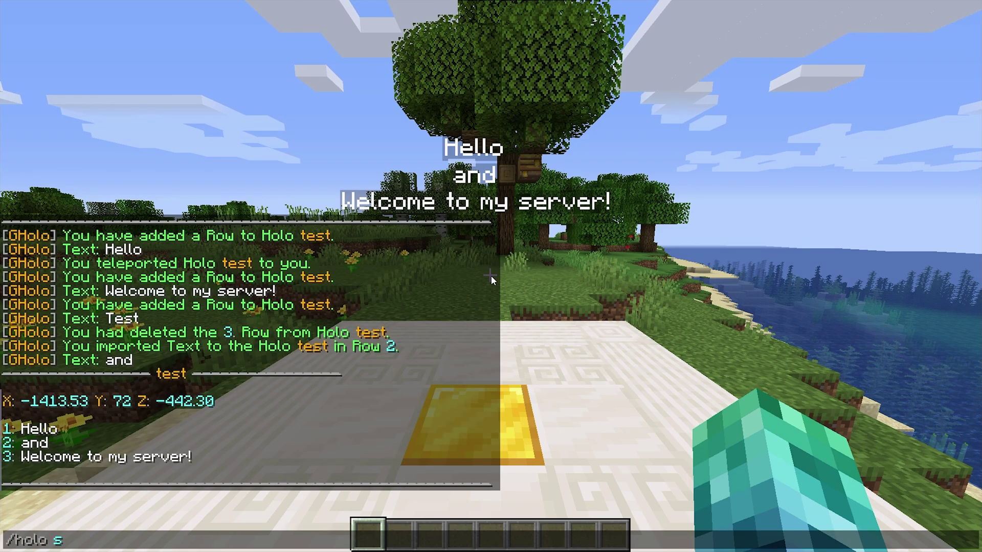
type("row test ")
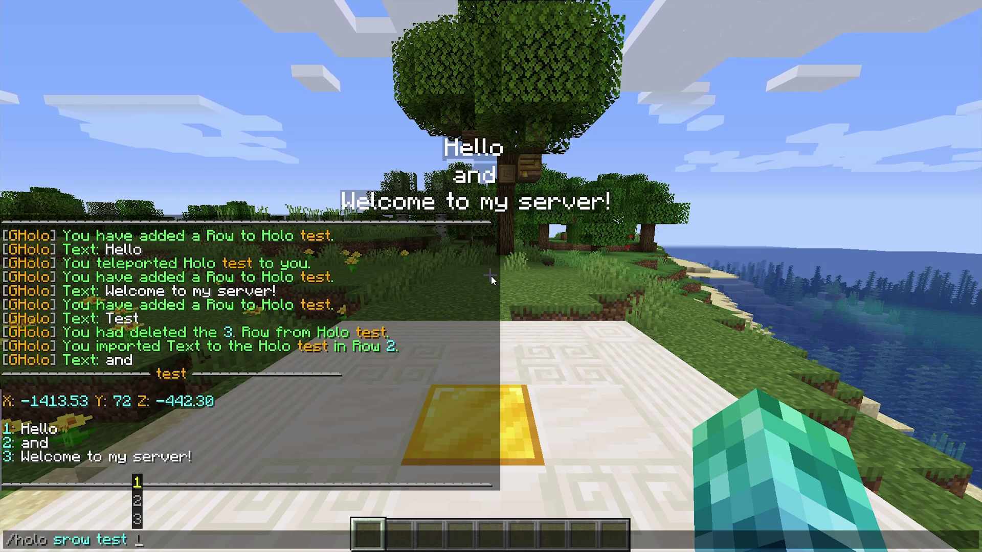
type("2")
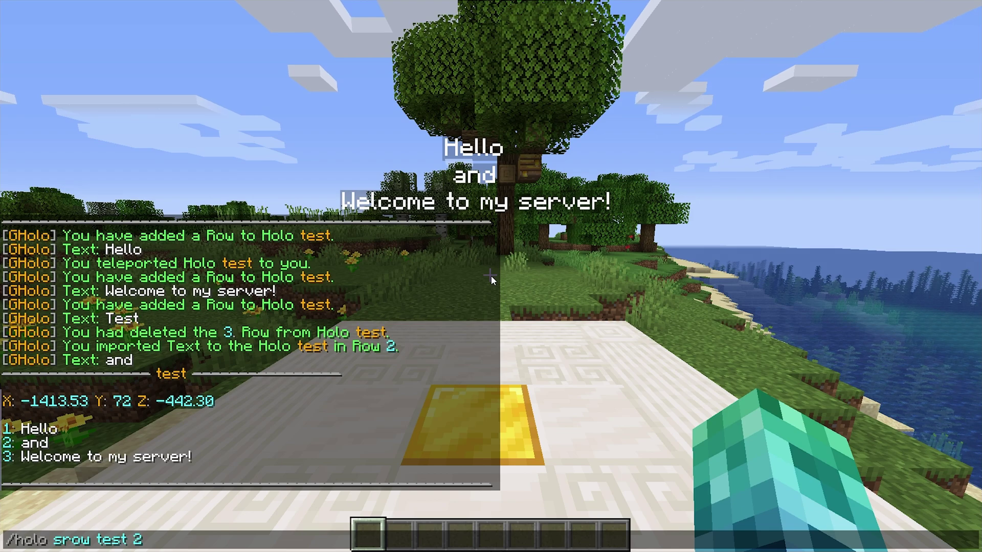
key("BackSpace")
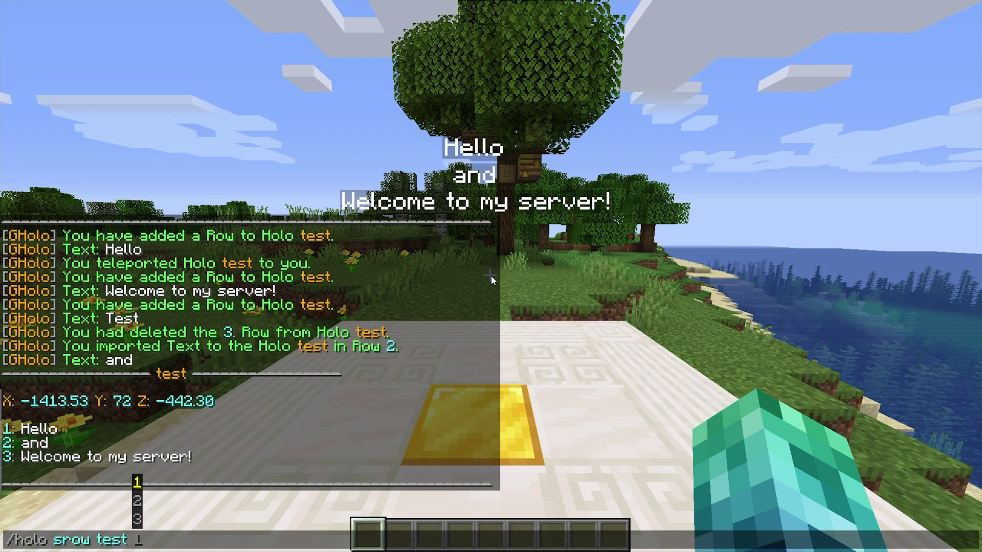
type("1")
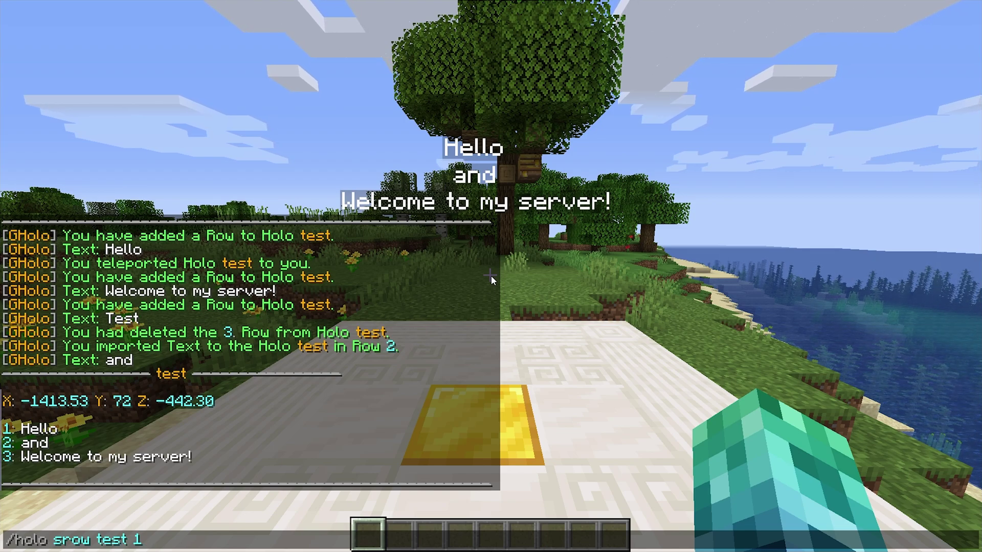
type(" &6Hello,")
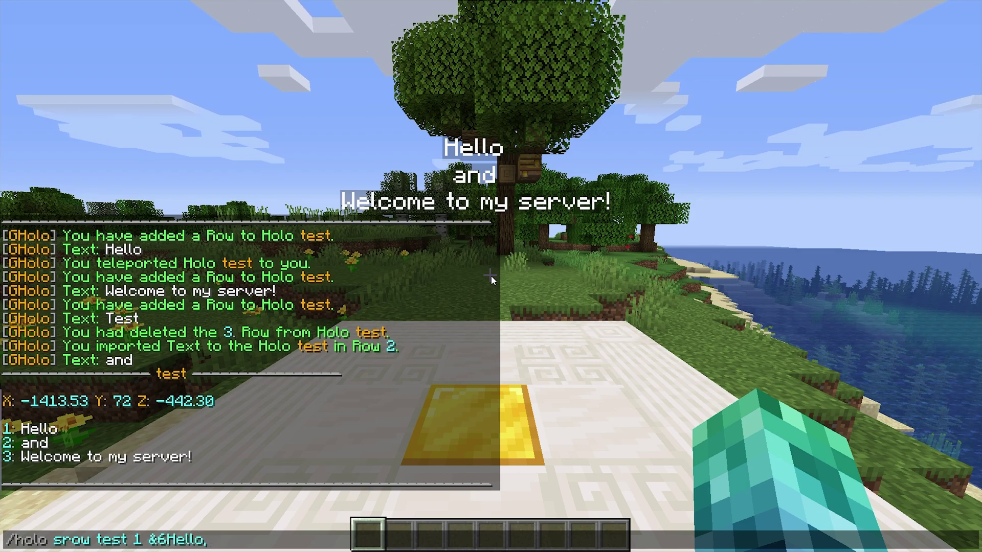
key("Return")
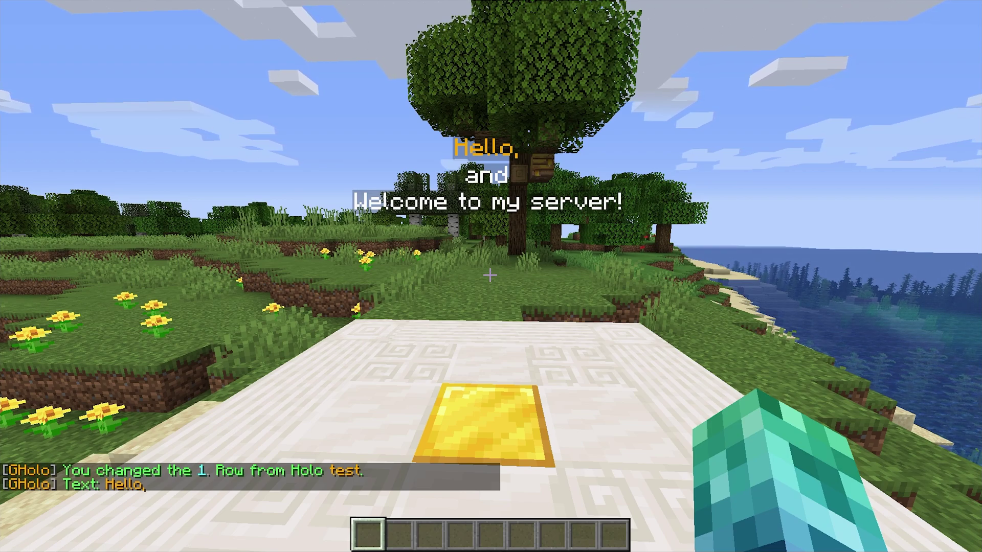
type("/holo rrow test 2")
key("Return")
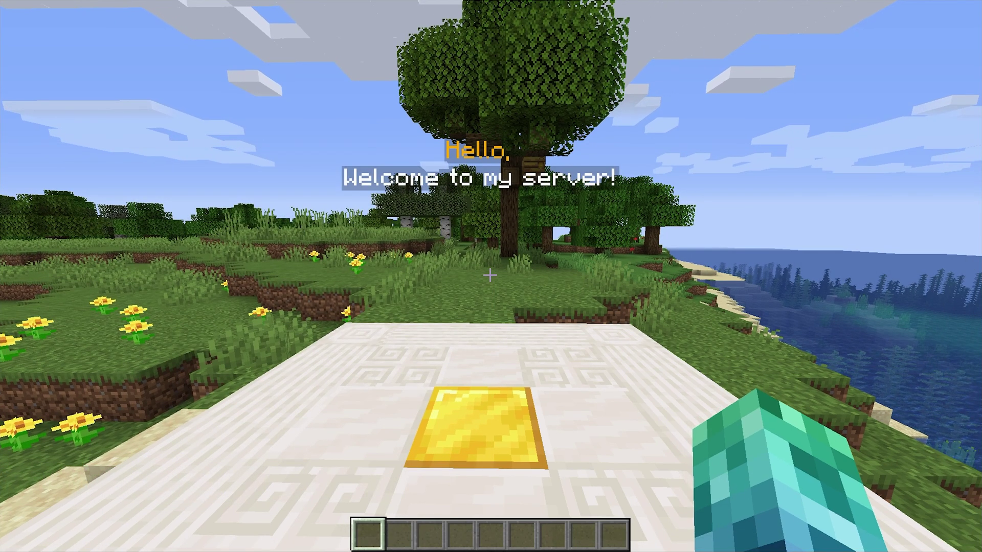
key("slash")
type("holo mrow")
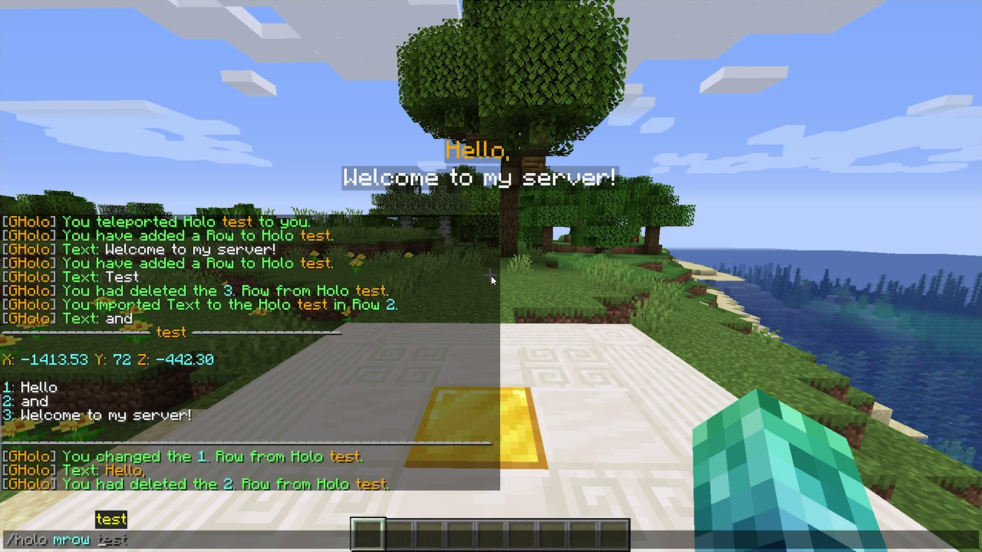
key("Tab")
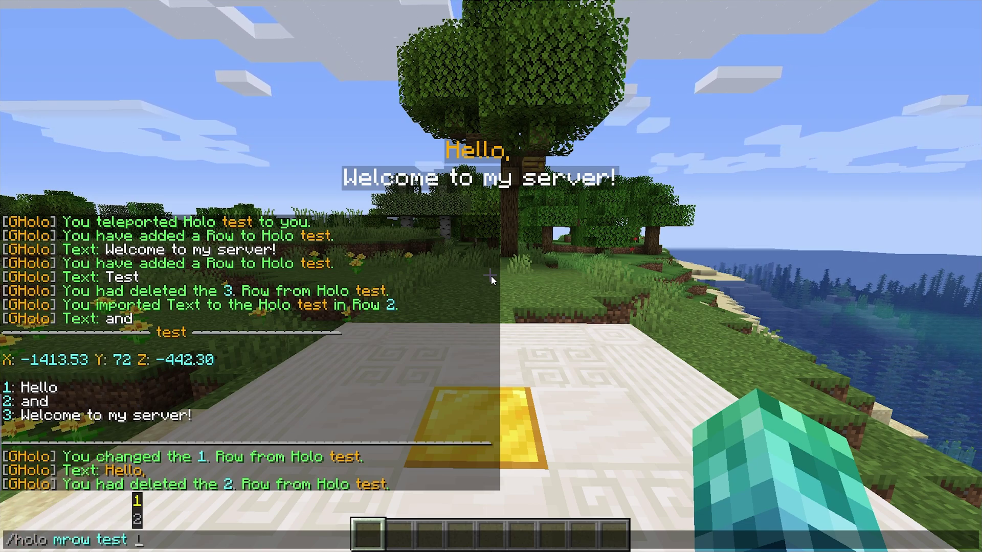
key("Escape")
key("Escape")
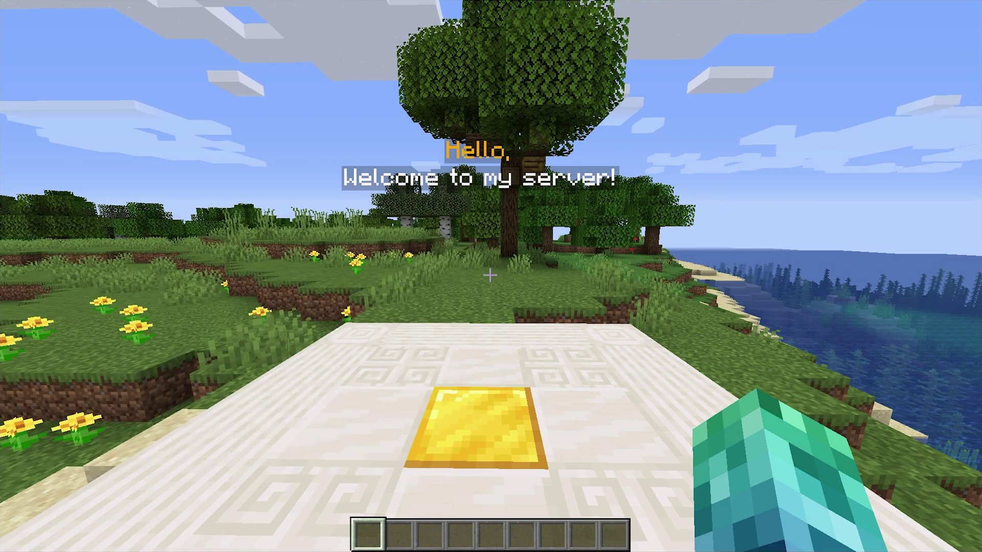
Add a row reading "This is a test line" to the holo test with /holo arow.
key("slash")
type("holo arow")
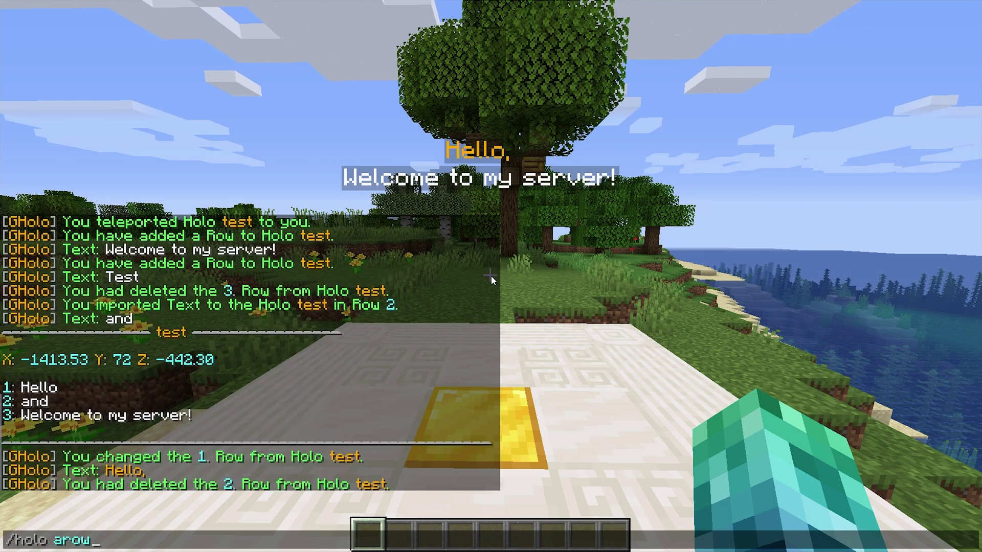
type(" test This is a test")
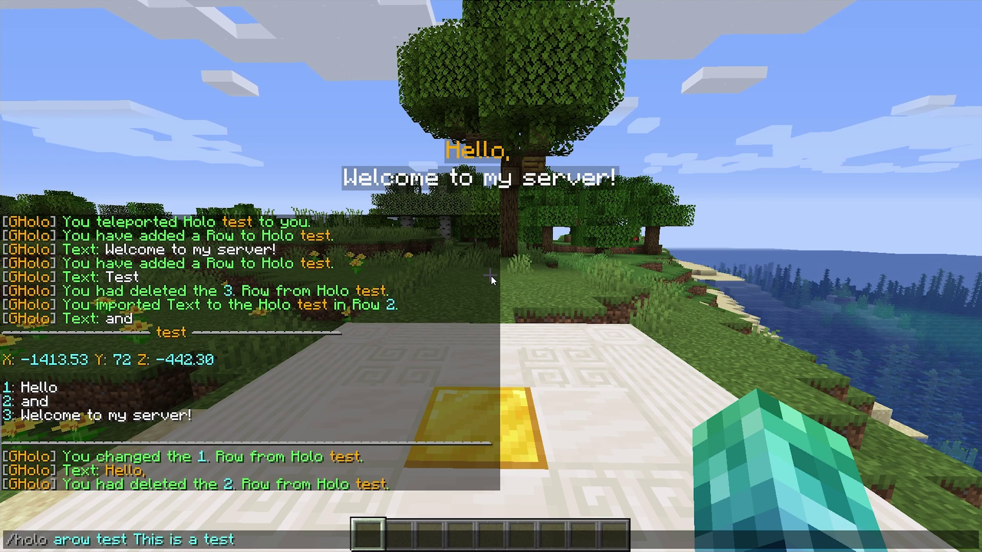
key("Return")
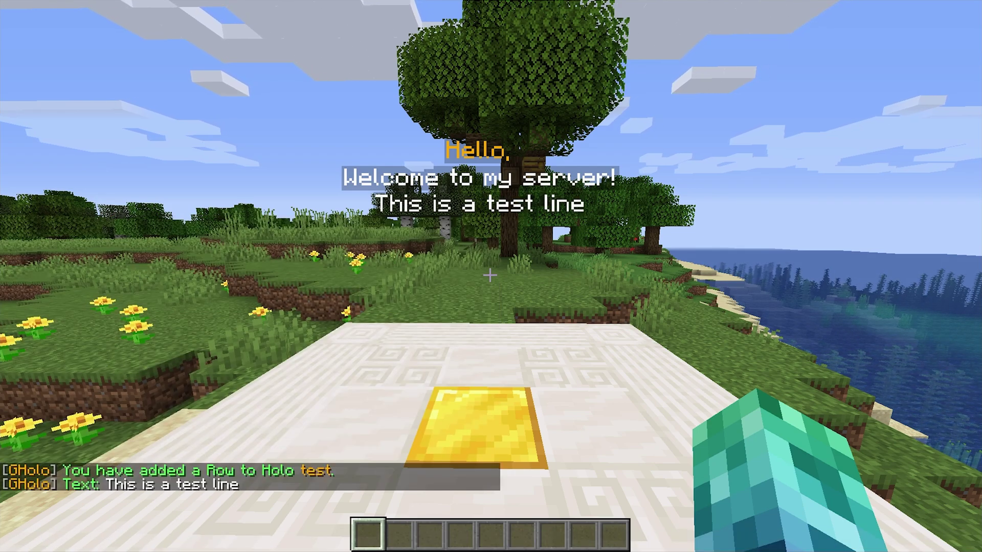
Move row 3 of the holo test to position 1 with /holo mrow.
key("slash")
type("holo mrow test ")
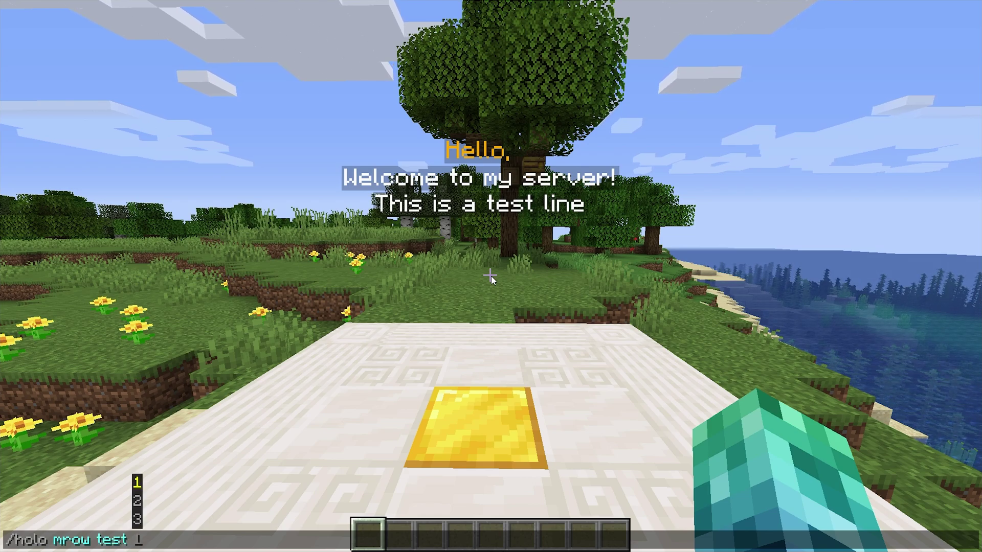
type("3 1")
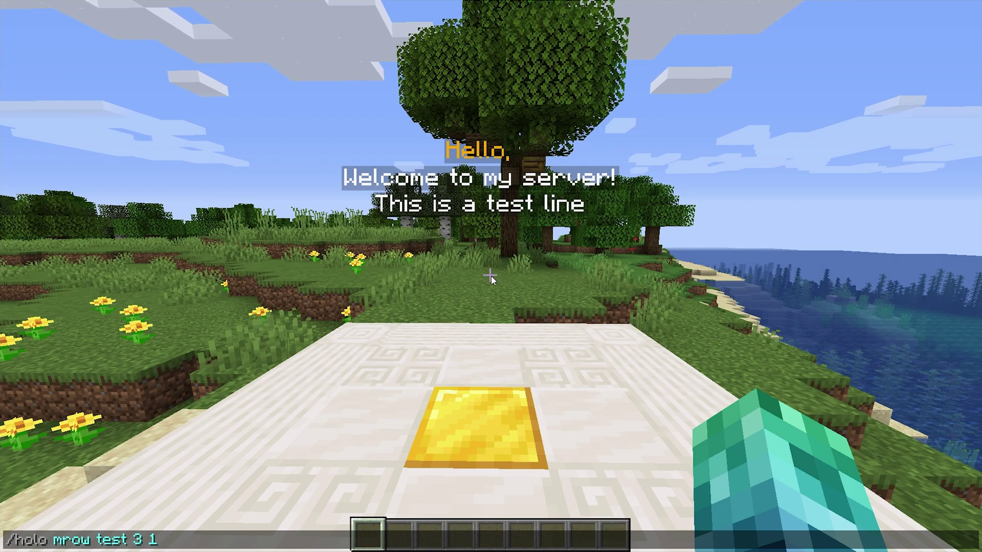
key("Return")
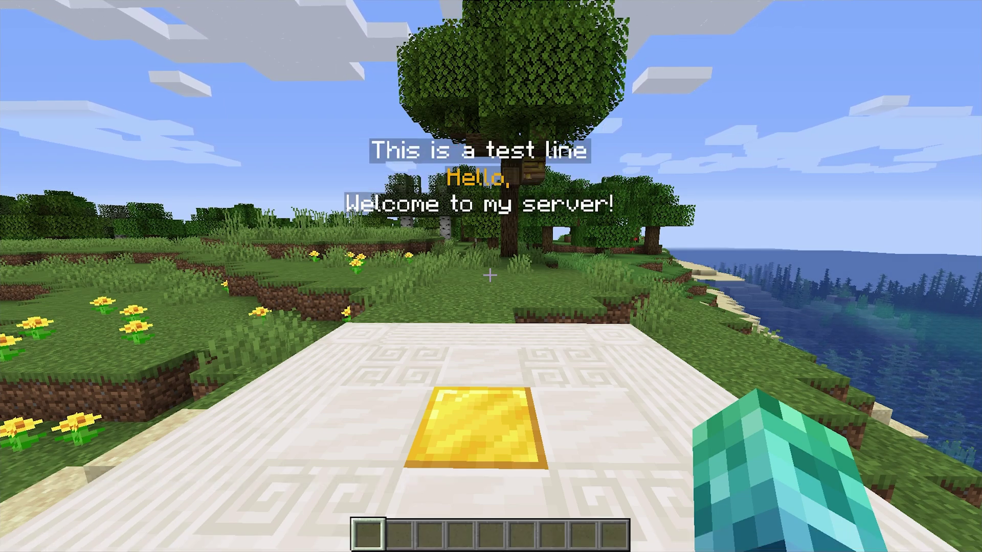
Fly back from the quartz platform and create a second holo called test2 above the sand with /holo create.
key("s")
key("a")
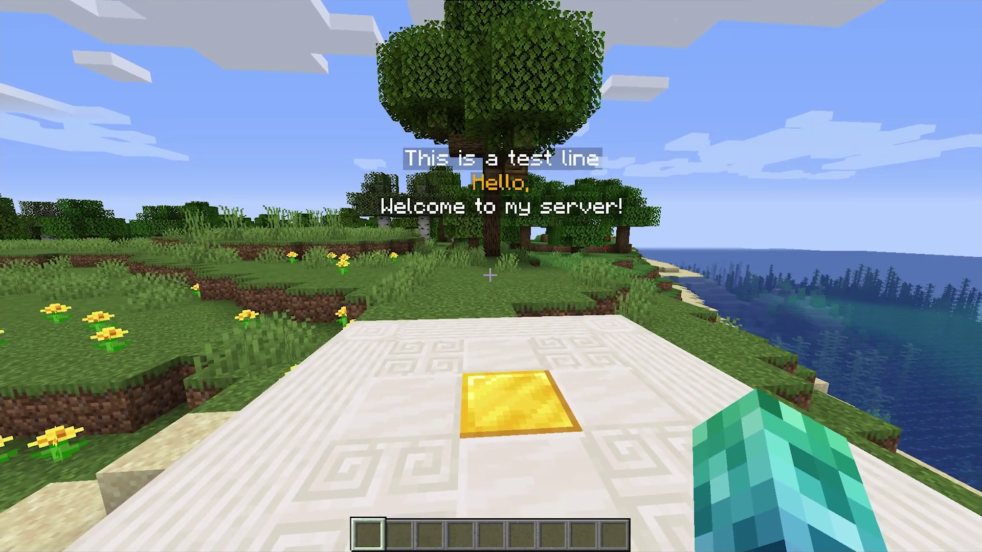
key("s")
key("space")
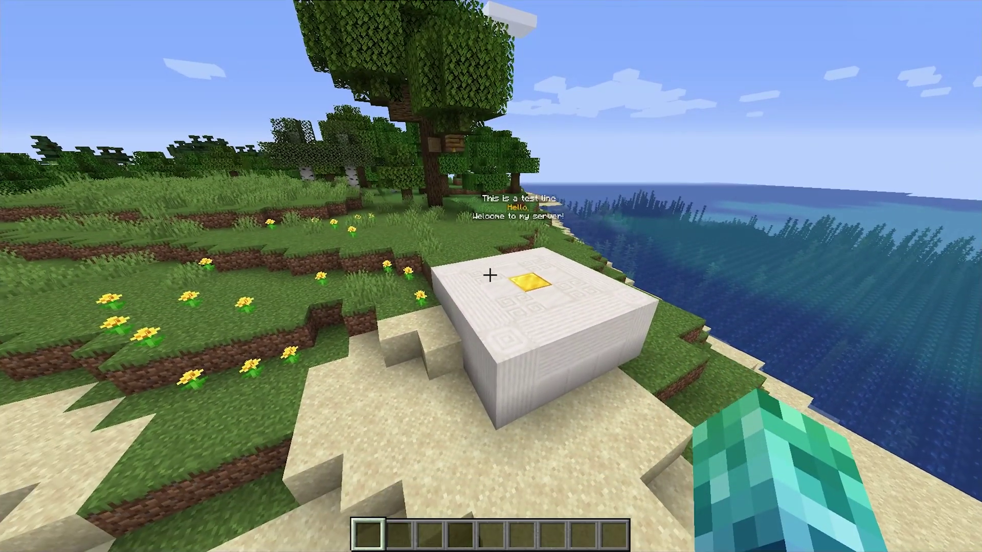
type("/holo create tes")
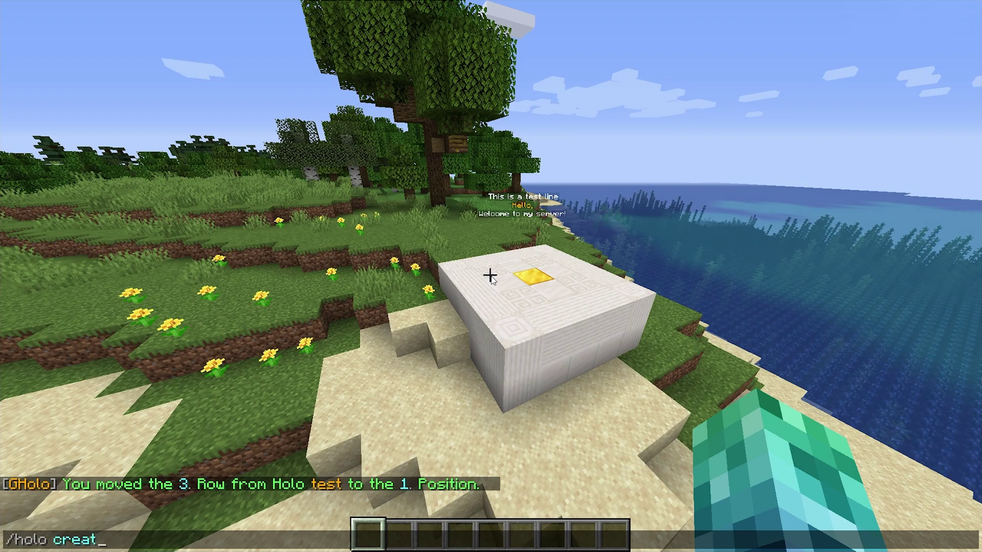
type("t2")
key("Return")
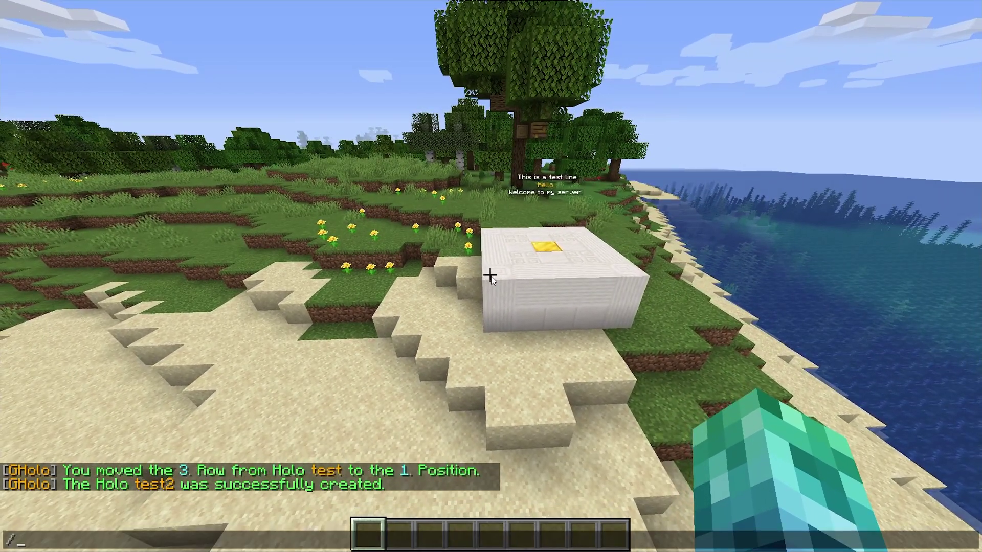
Copy all rows from the holo test into the holo test2 with /holo copy.
type("t/holo cop")
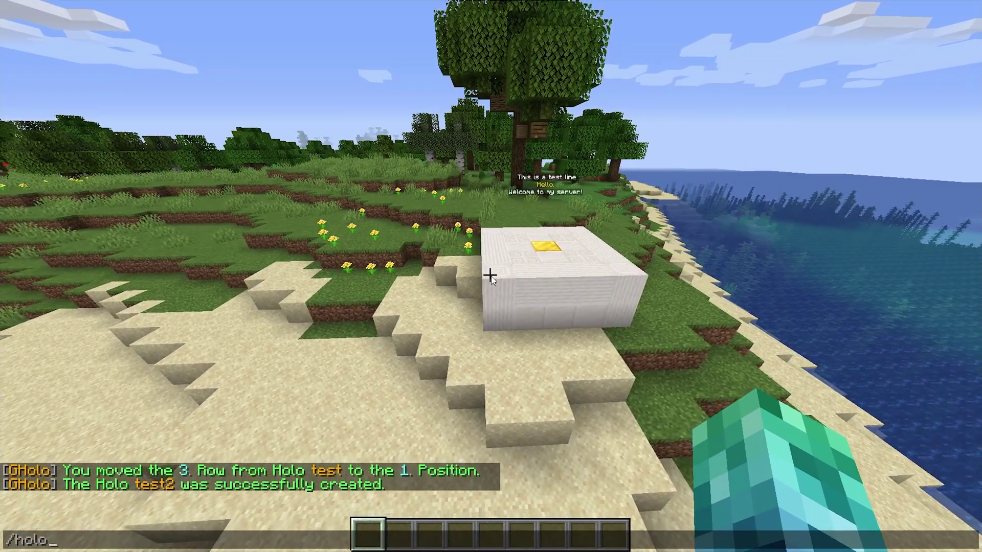
type("y")
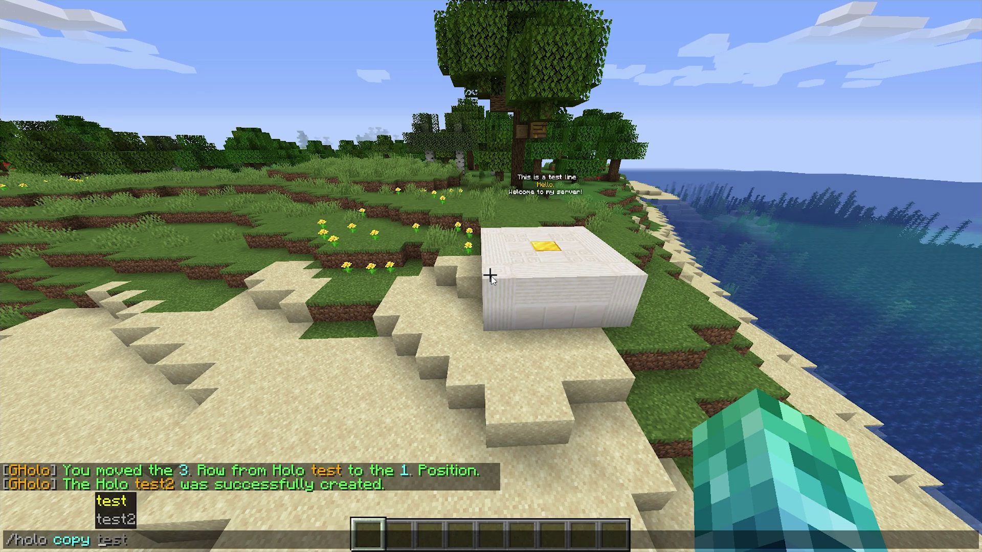
key("Tab")
key("Tab")
type("2")
key("Return")
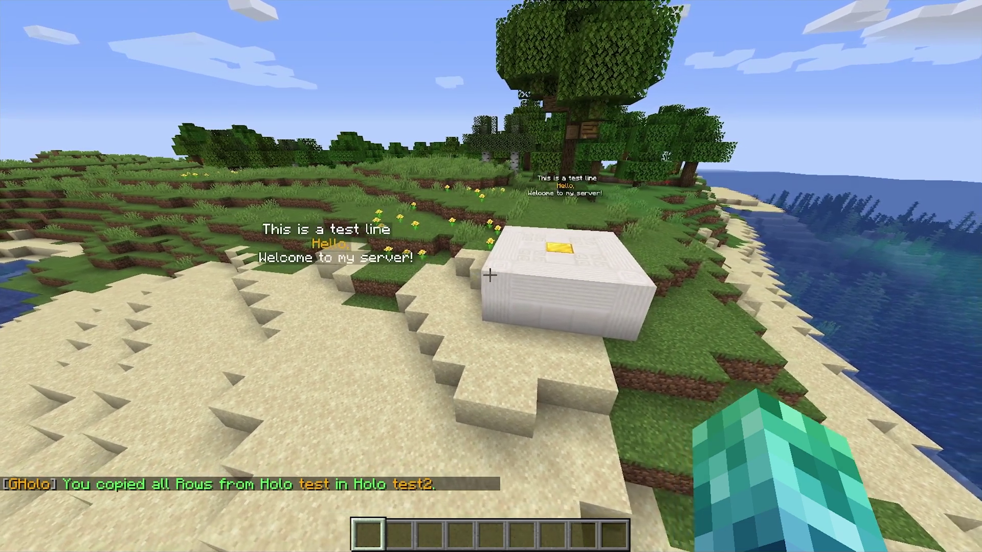
Check which plugins /holo import offers as sources, without running the command.
type("/holo import")
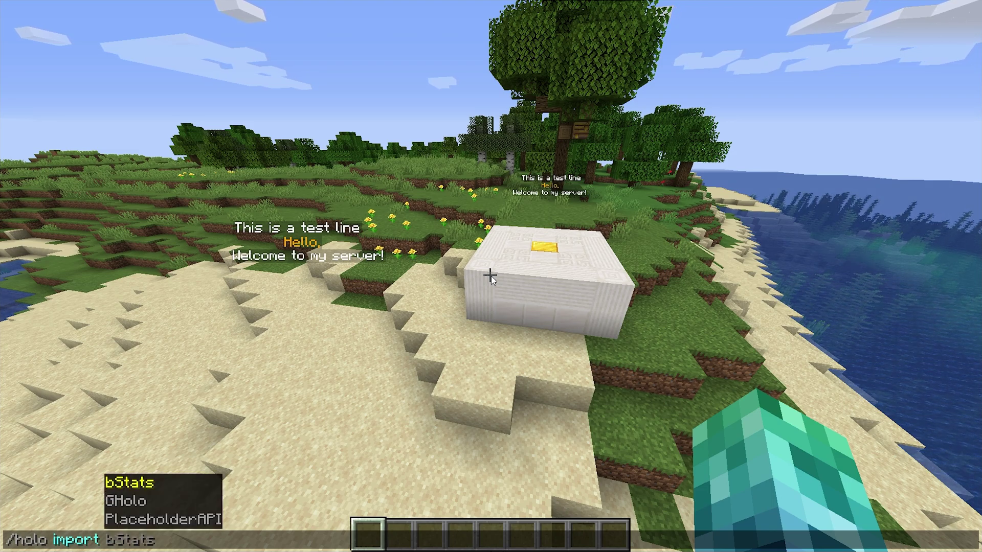
key("Up")
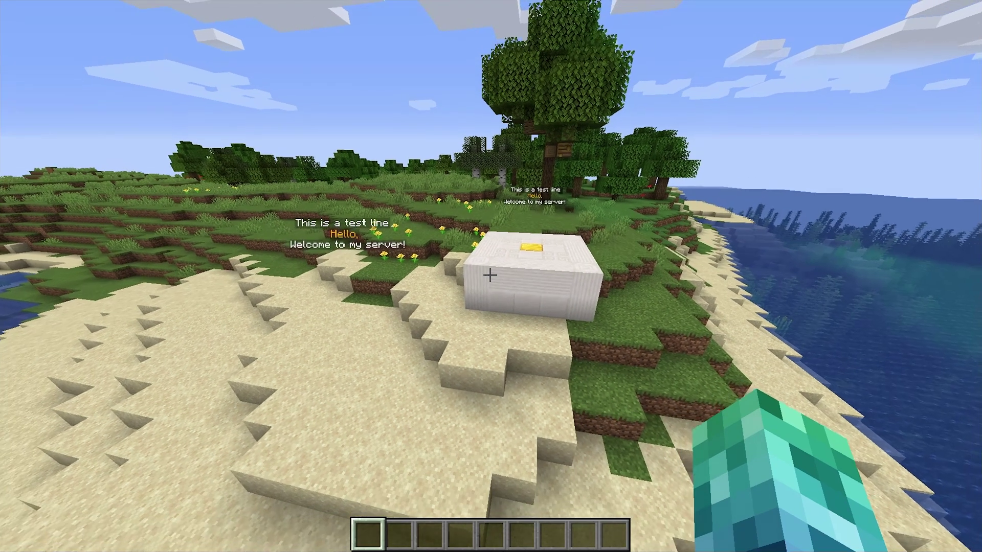
Begin a /holo image command for the holo test2 and look through its source types avatar, file, helm and url.
key("s")
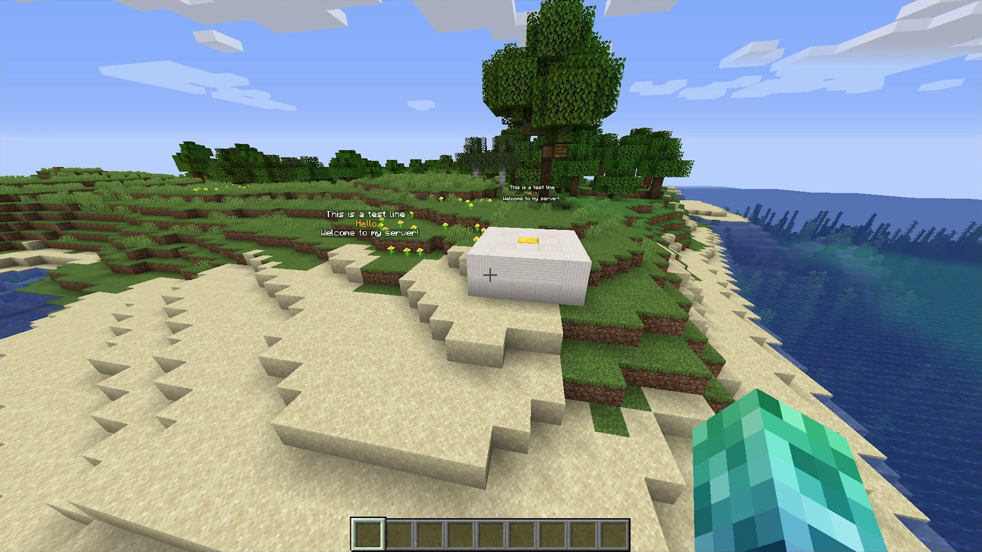
type("/holo image ")
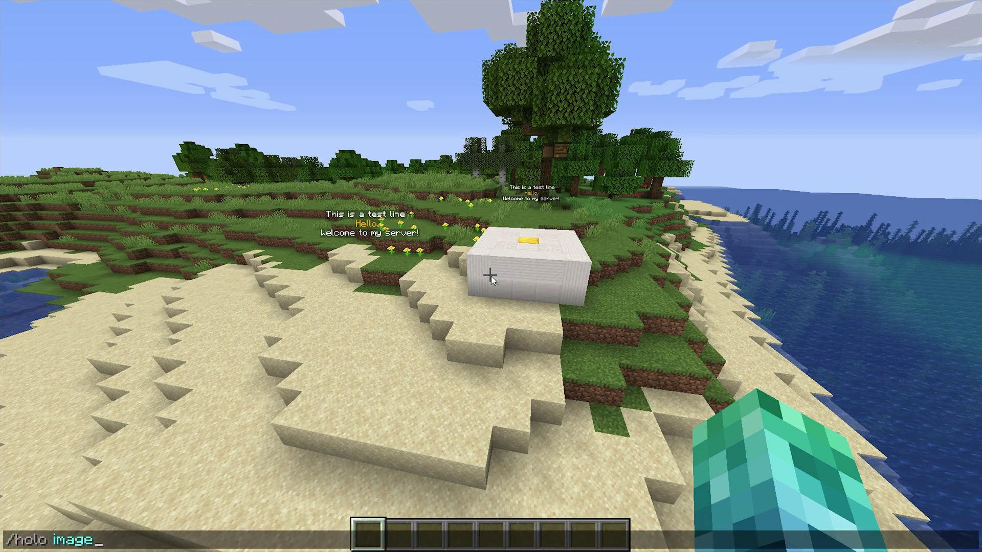
type("test2")
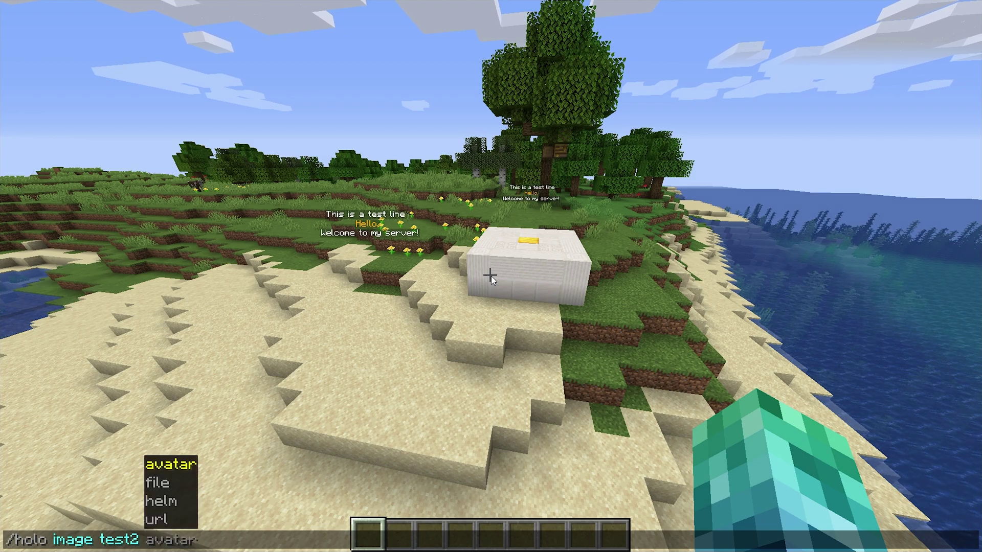
key("Down")
key("Down")
key("Down")
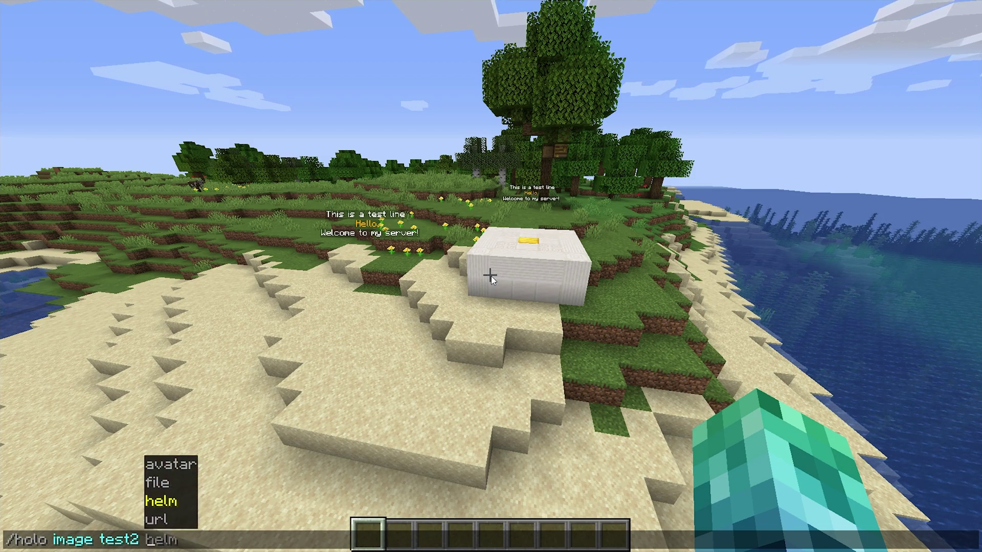
key("Tab")
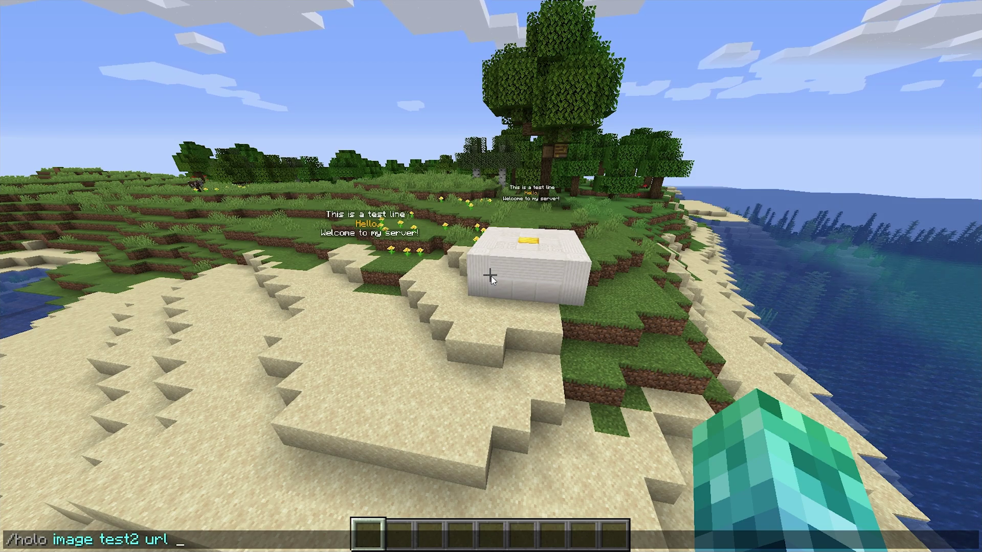
key("BackSpace")
key("Down")
key("Down")
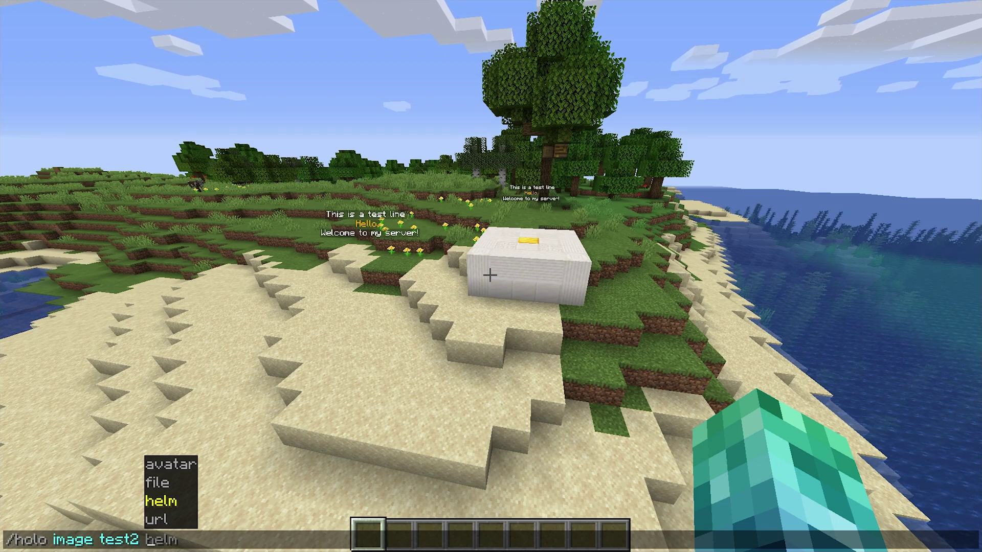
Fill the holo test2 with the avatar TCNO using /holo image.
type("a")
key("Tab")
type("TCNO")
key("Return")
Move closer to the avatar hologram, compare it with the player's skin in third person, and return to first person.
key("w")
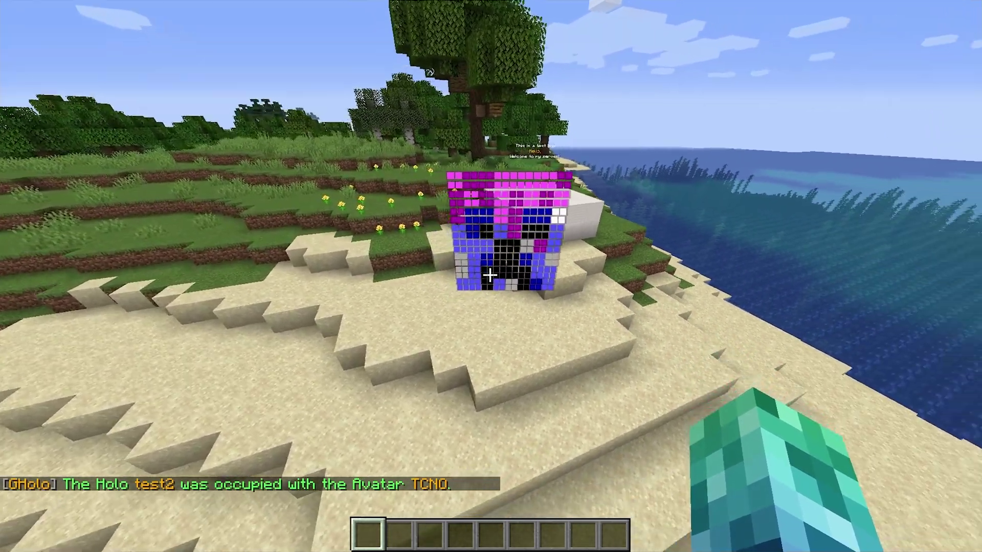
key("F5")
key("F5")
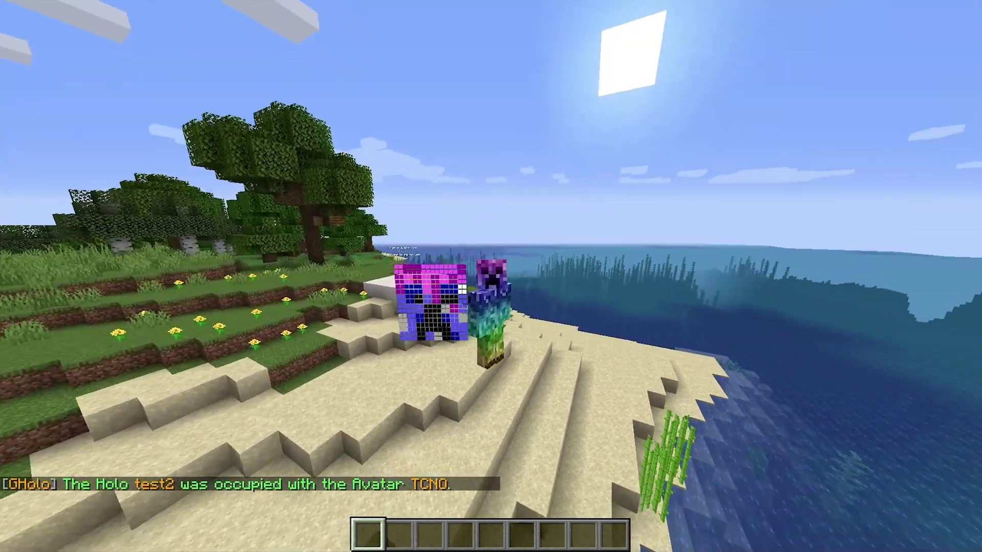
key("F5")
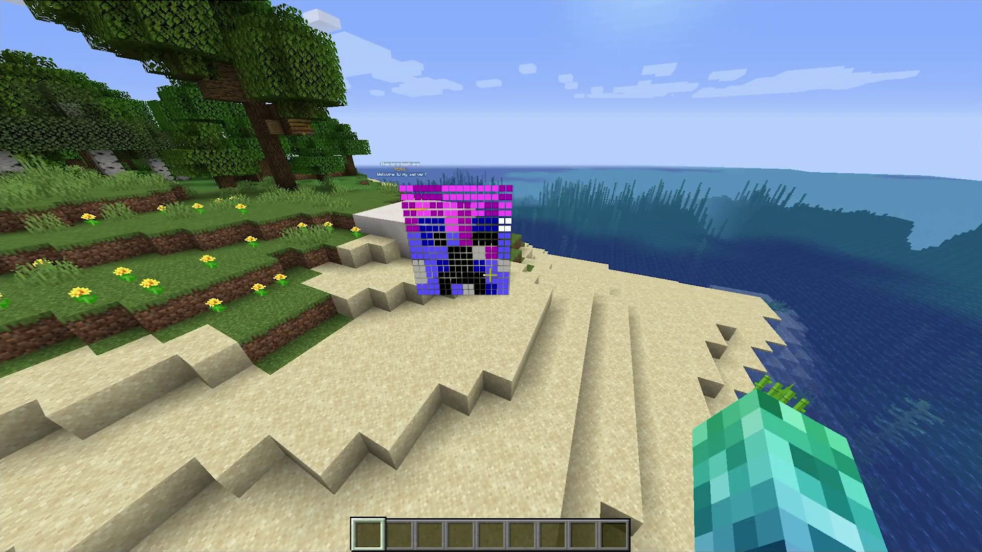
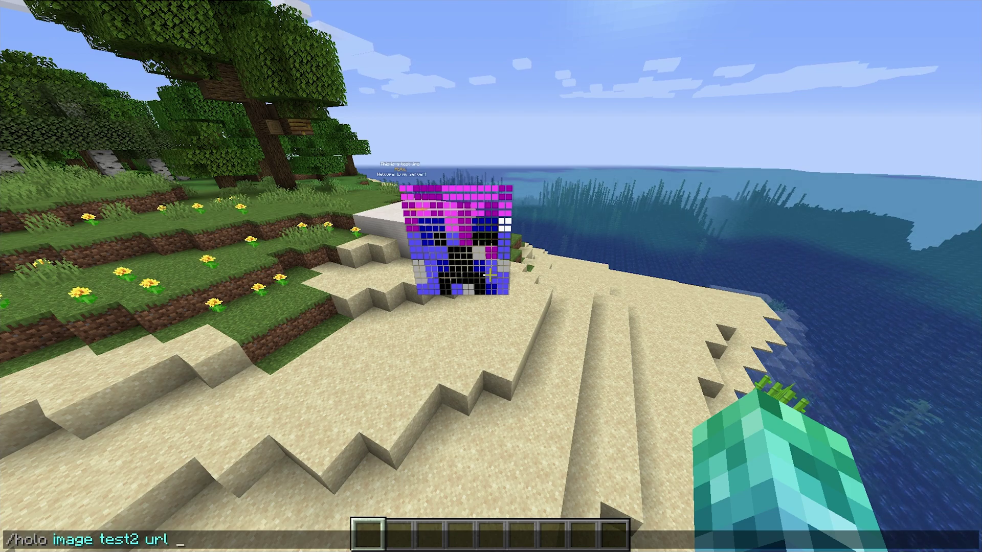
type("https://i.imgur.com/wFXopmf.png")
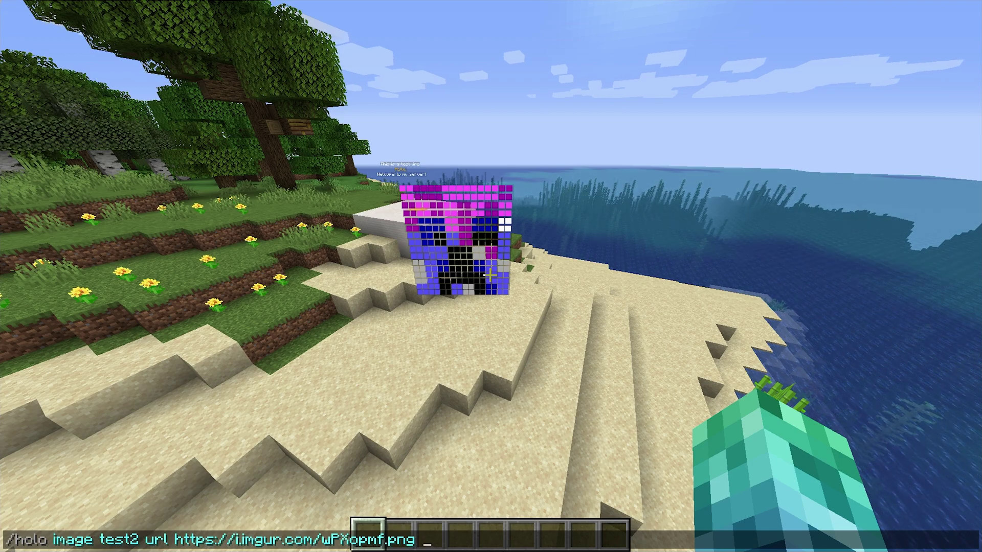
type("10")
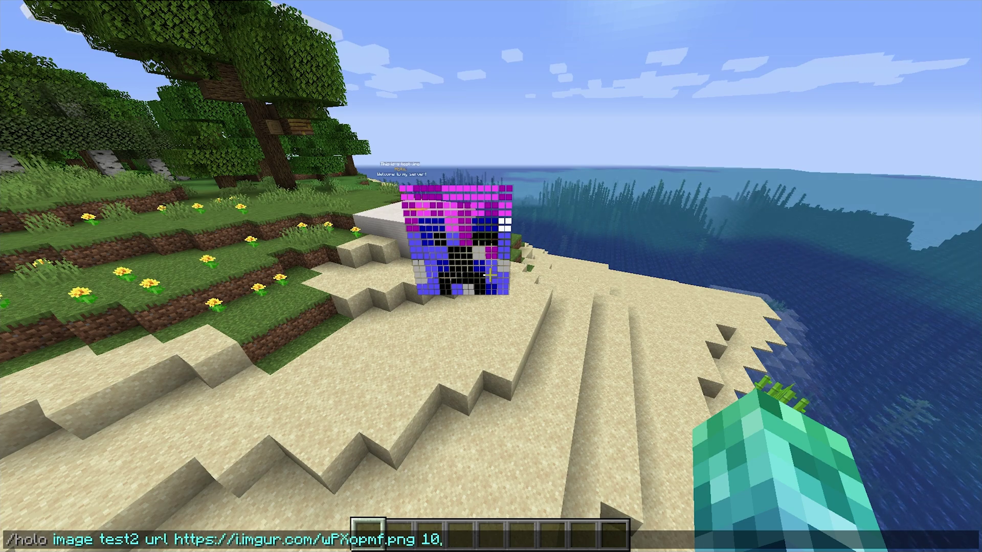
type(",20")
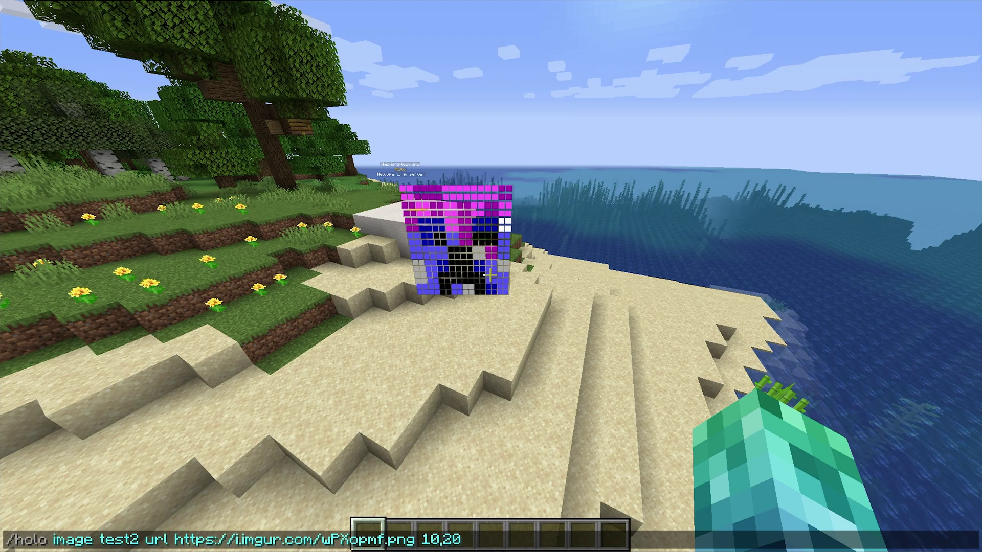
key("BackSpace")
key("BackSpace")
key("BackSpace")
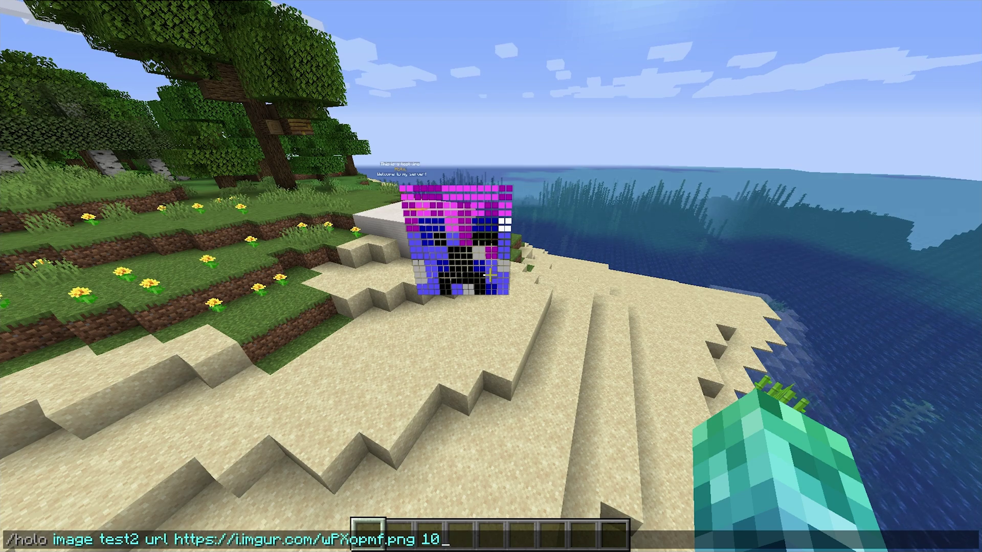
key("Return")
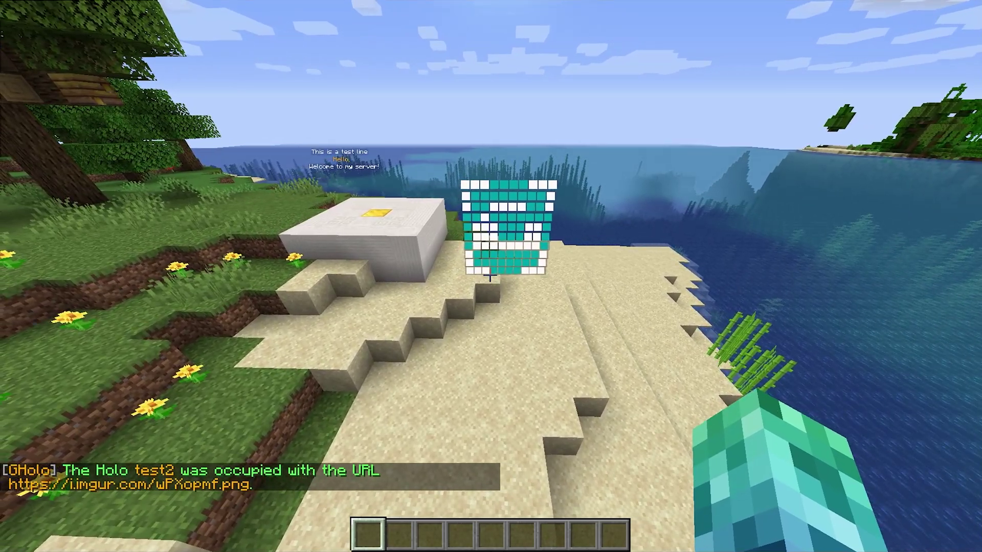
Repeat the /holo image url command for test2 with the same image at size 30.
key("t")
key("Up")
key("BackSpace")
key("BackSpace")
key("BackSpace")
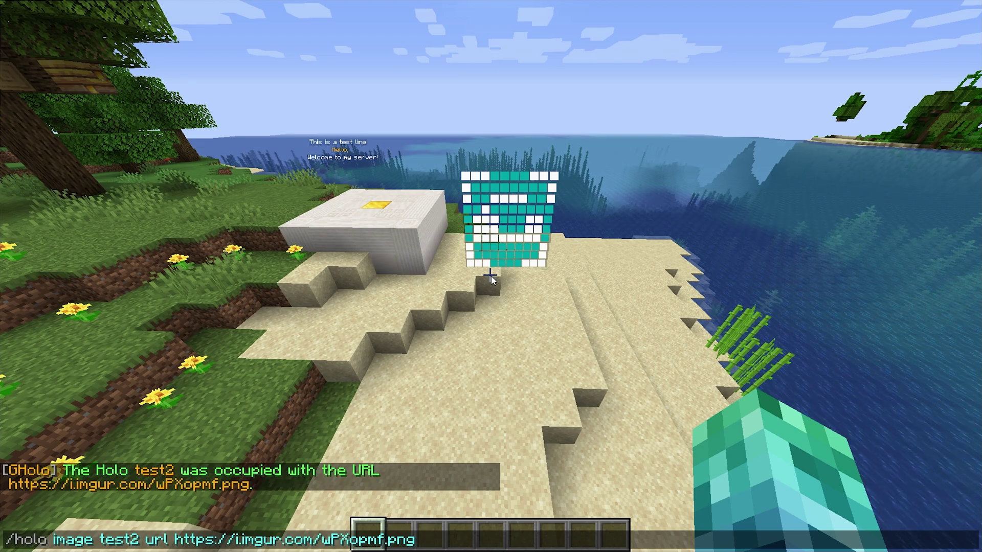
type("30")
key("Return")
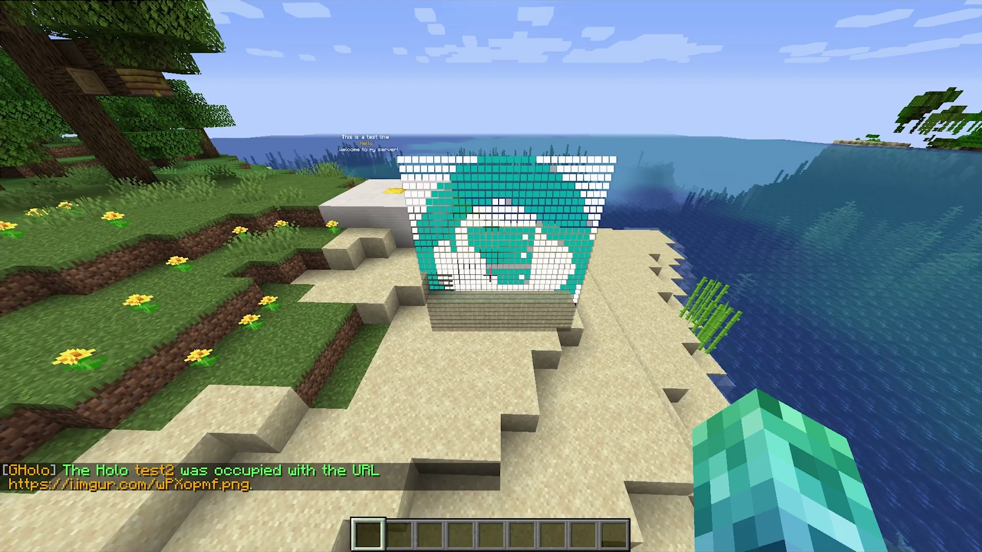
Teleport the holo test2 to a position higher above the sand with /holo tphere and back away from it.
type("/holo tphere test2")
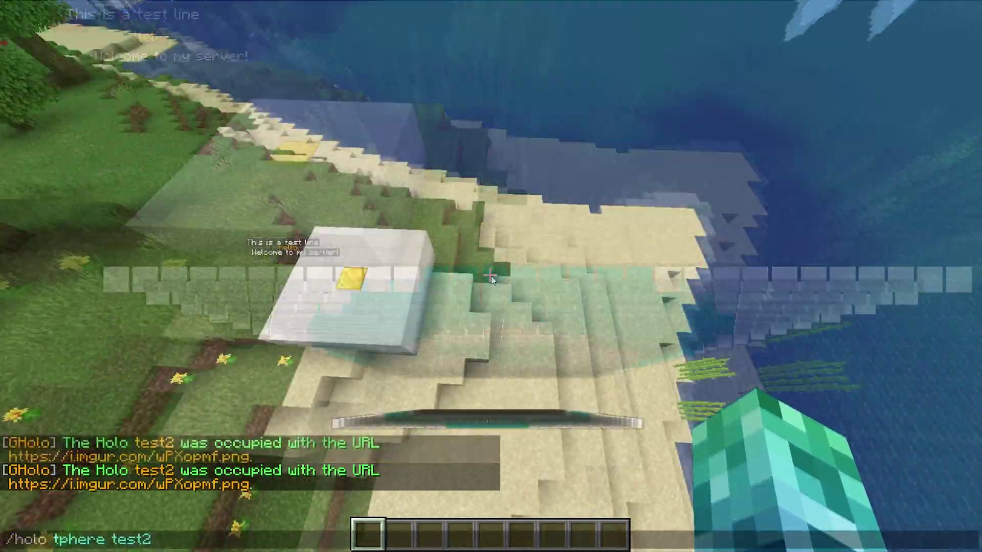
key("Return")
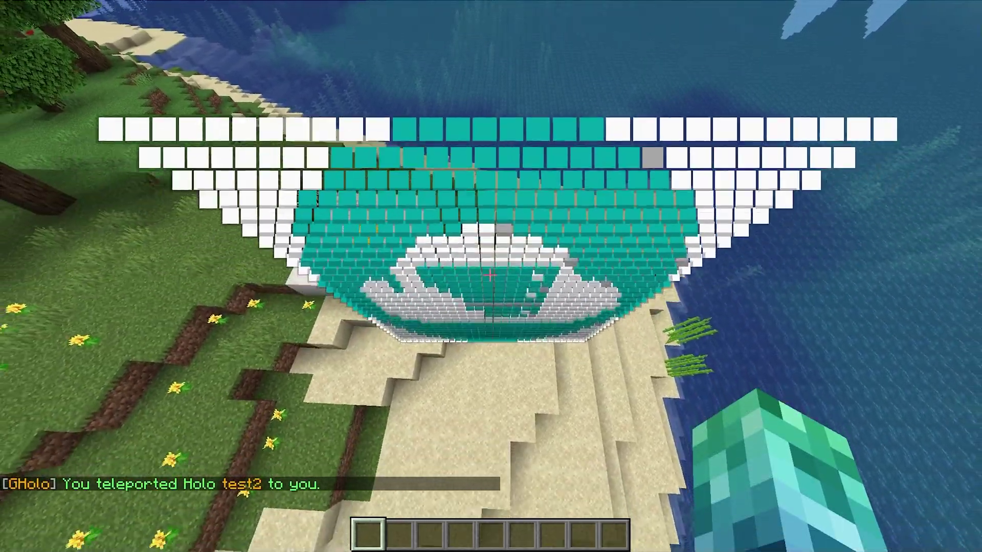
key("s")
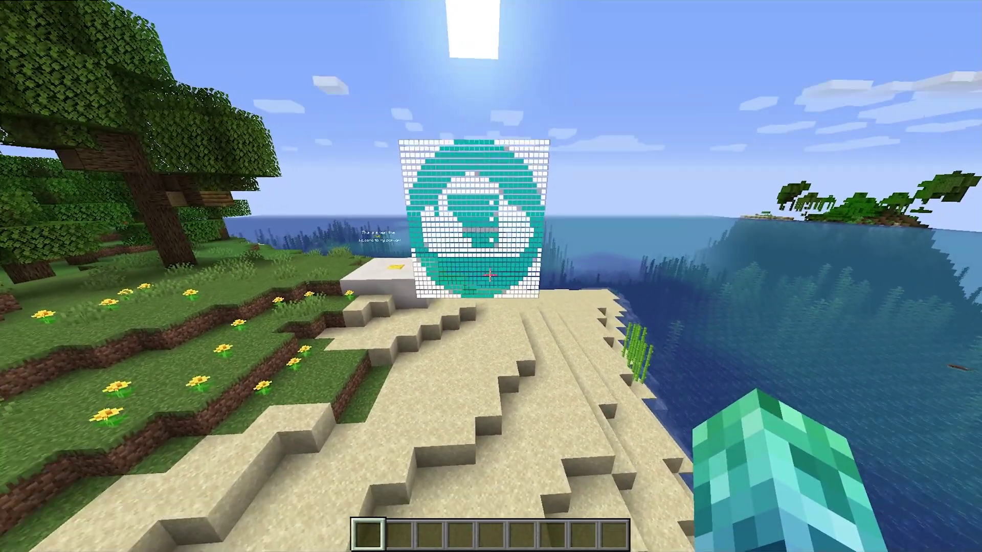
Move around the holo test2 and examine its jwDxsz3.png image from close up and from further away.
key("a")
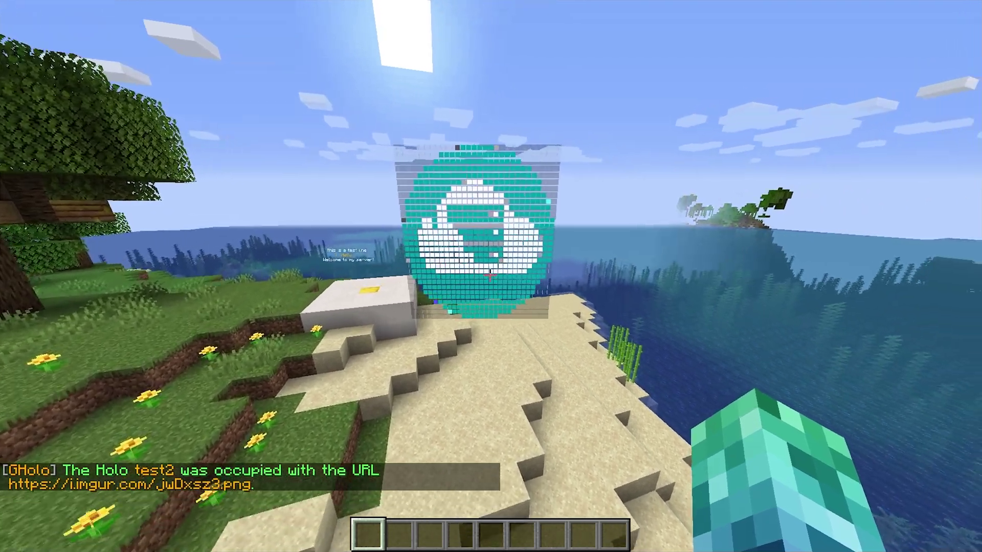
key("w")
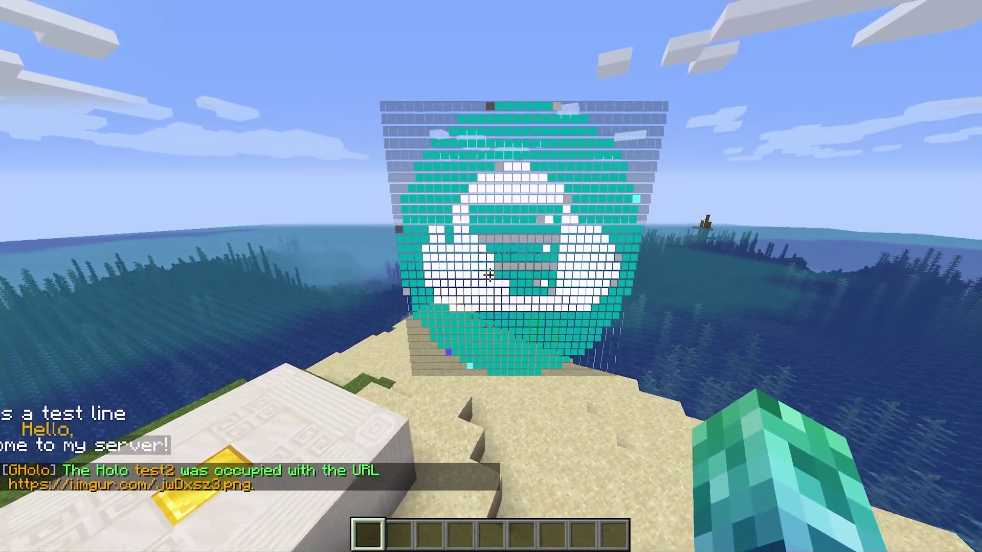
key("s")
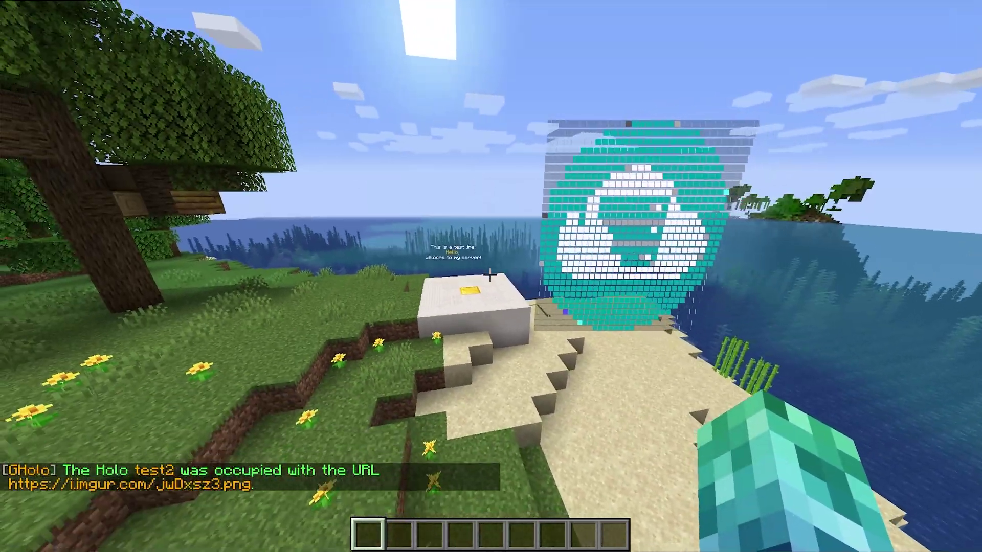
key("d")
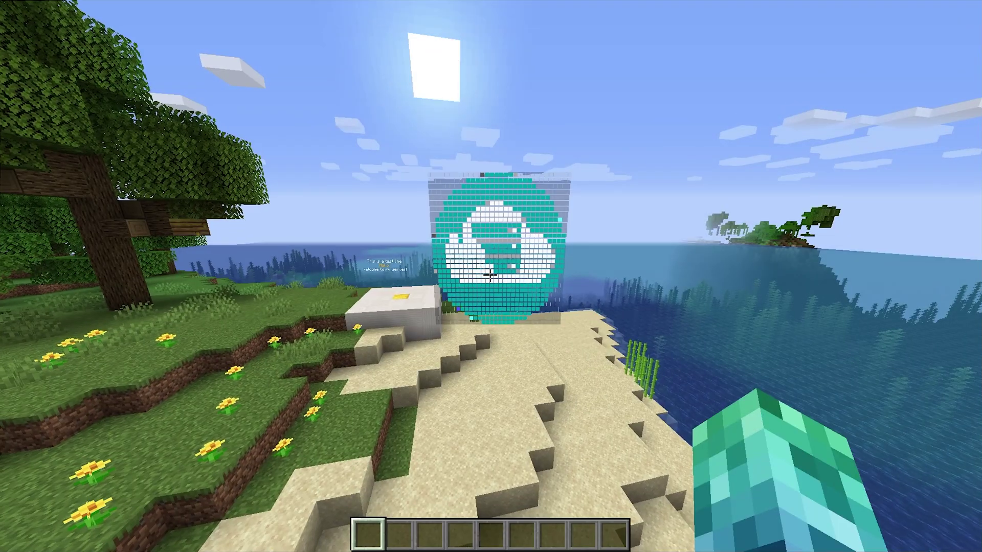
key("w")
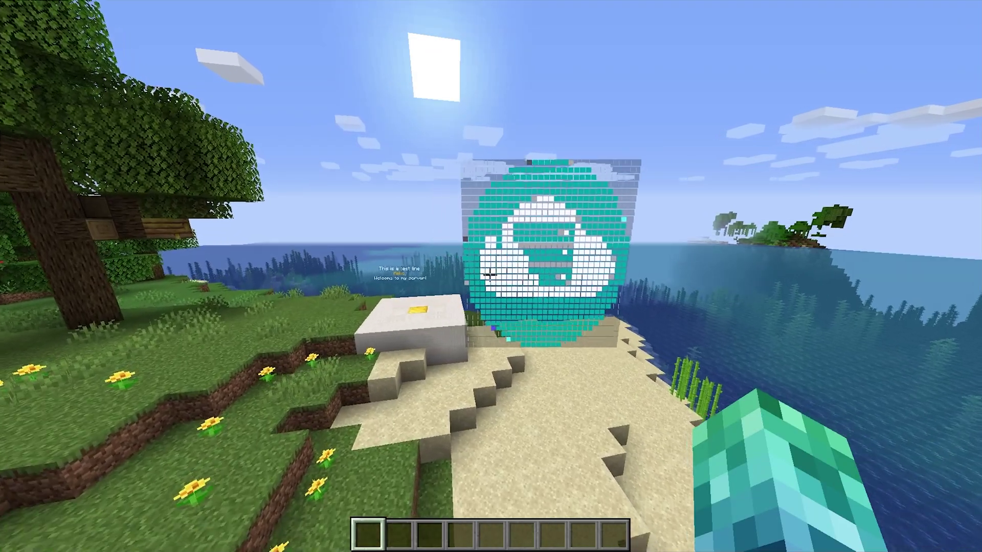
Walk back to the holo test and add the animated row %A:WhiteLine% to it with /holo arow.
key("w")
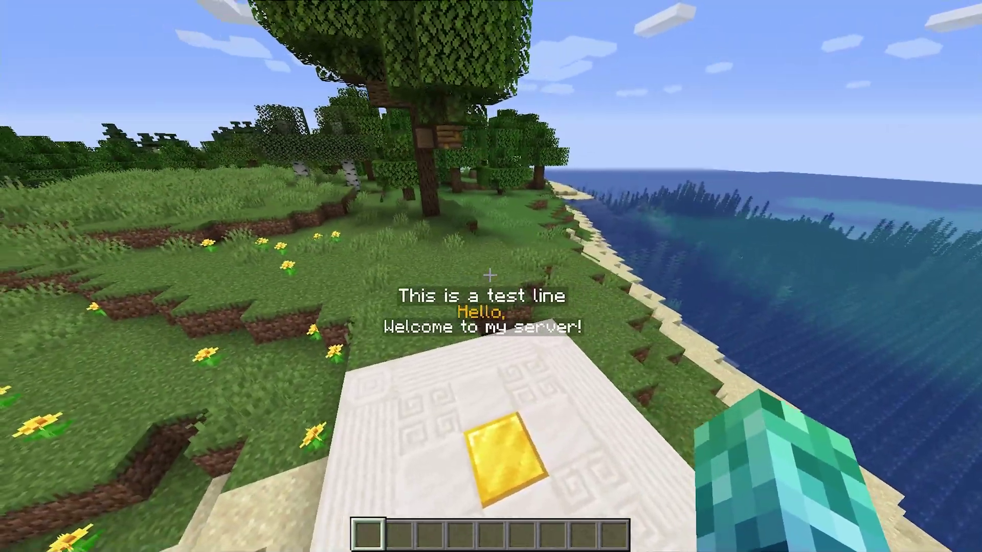
key("w")
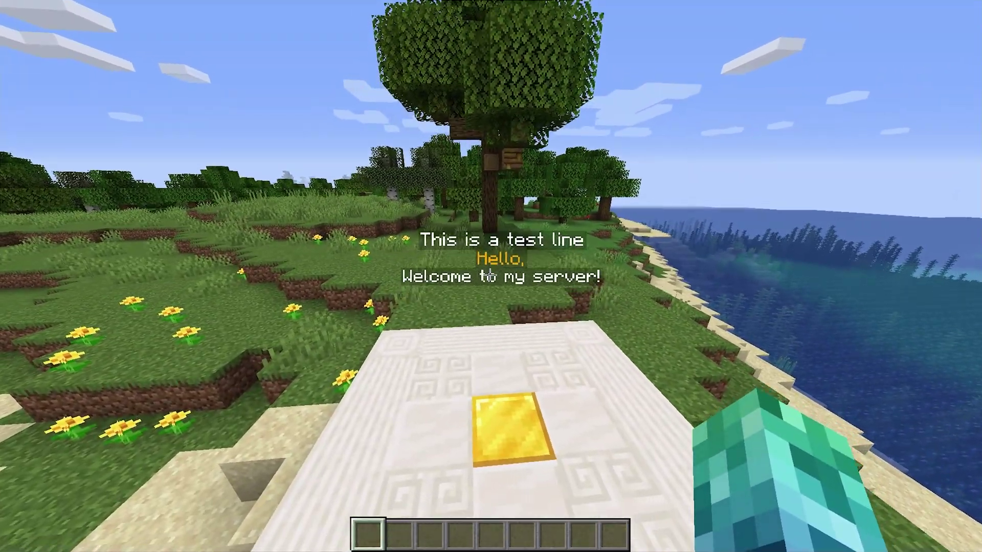
key("s")
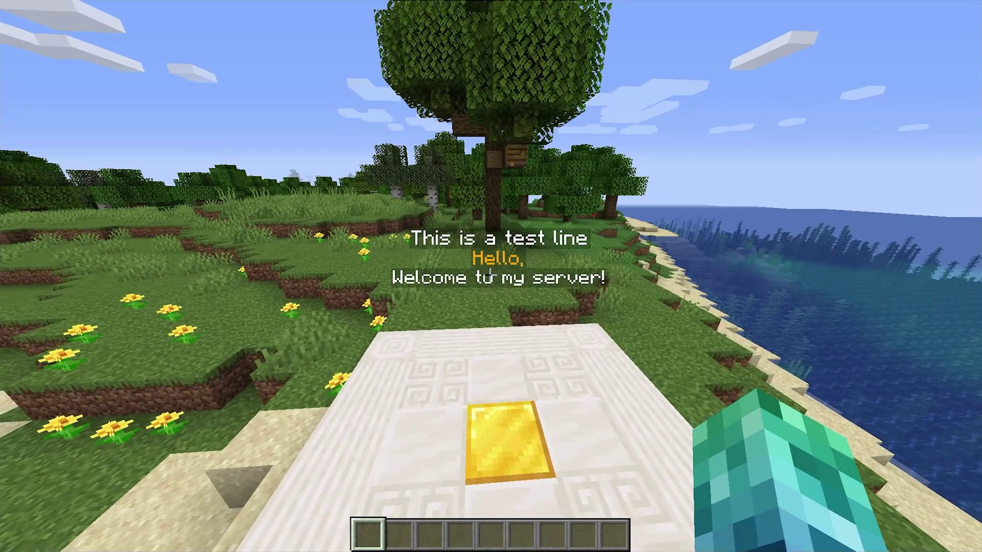
key("w")
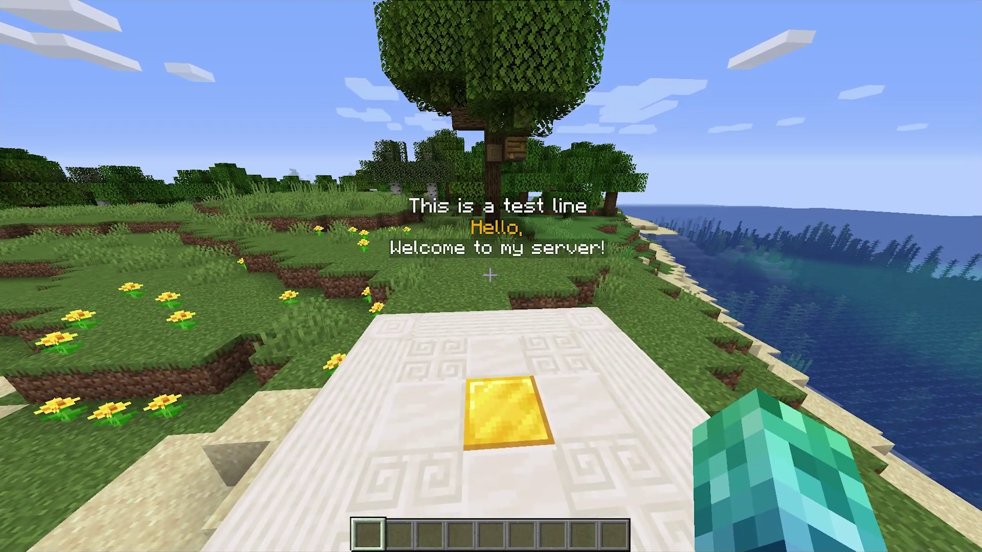
type("/holo arow")
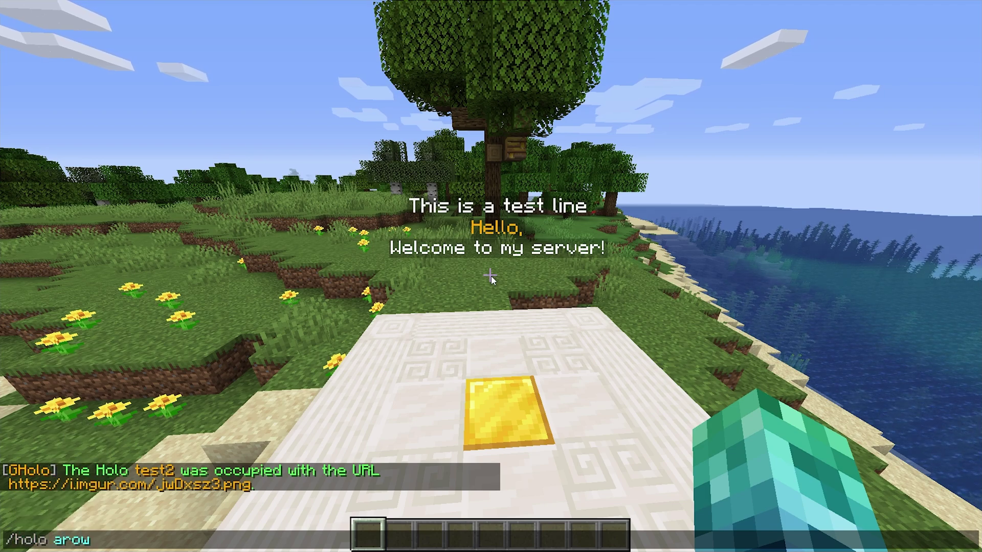
type(" test")
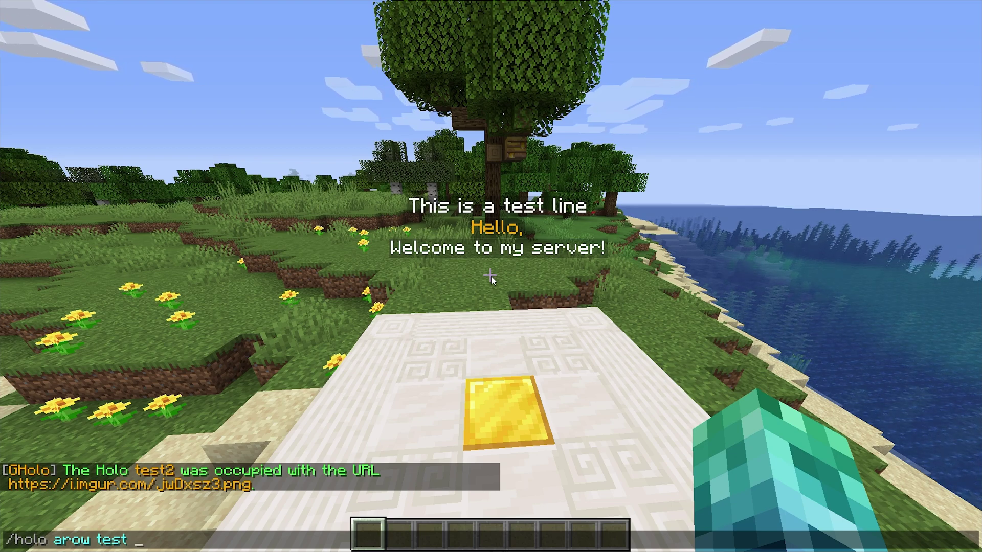
type("%A")
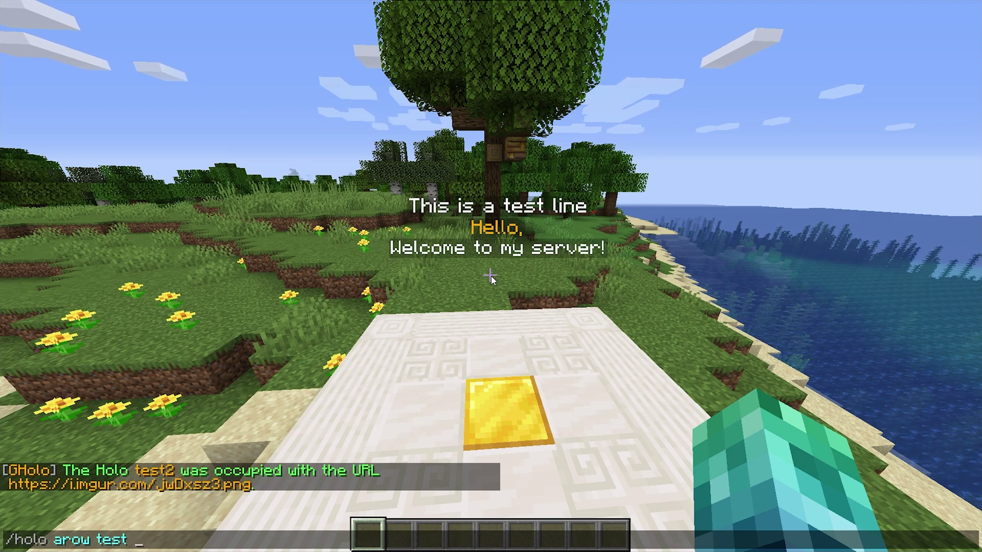
type(":")
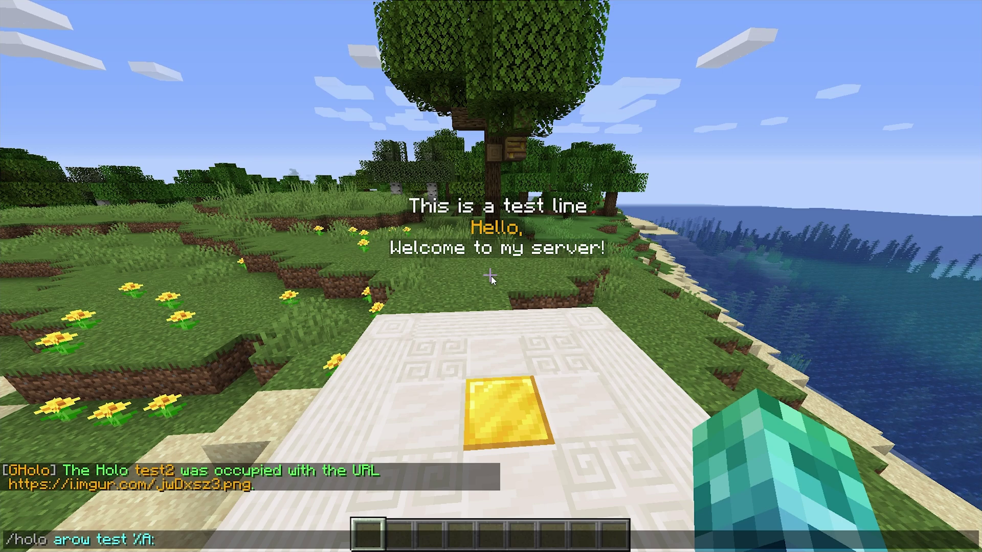
type("WhiteLine")
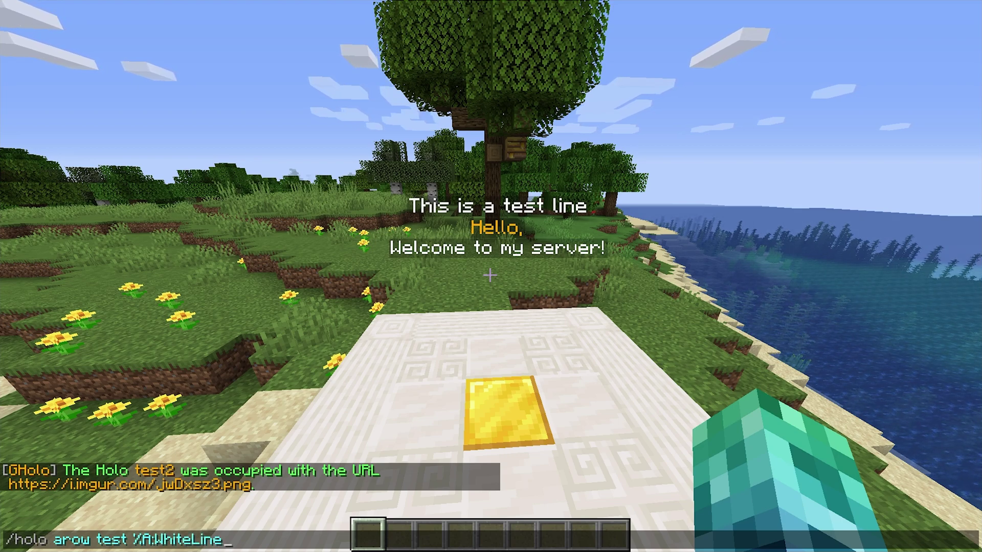
type("%")
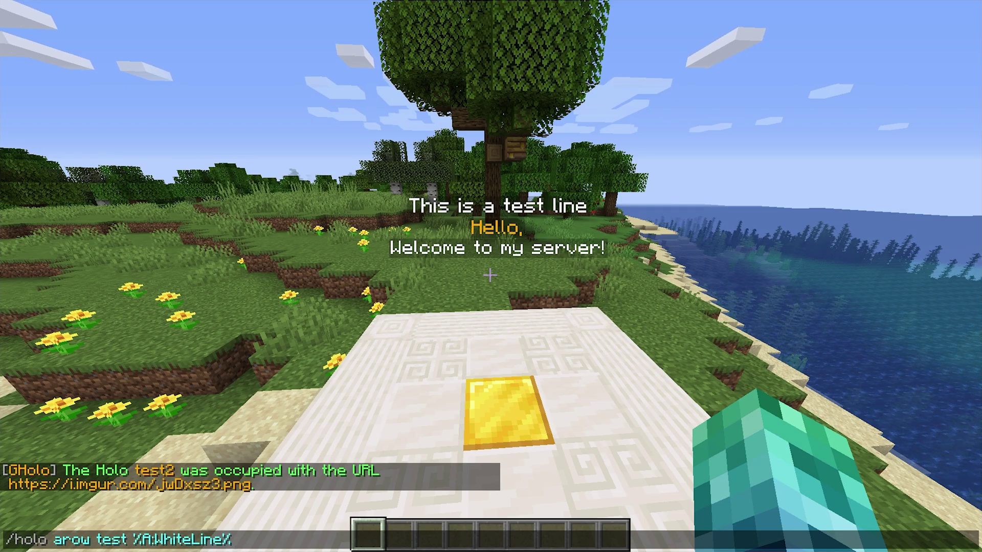
key("Return")
Move around the holo test and examine its animated white line from close up and from further away.
key("w")
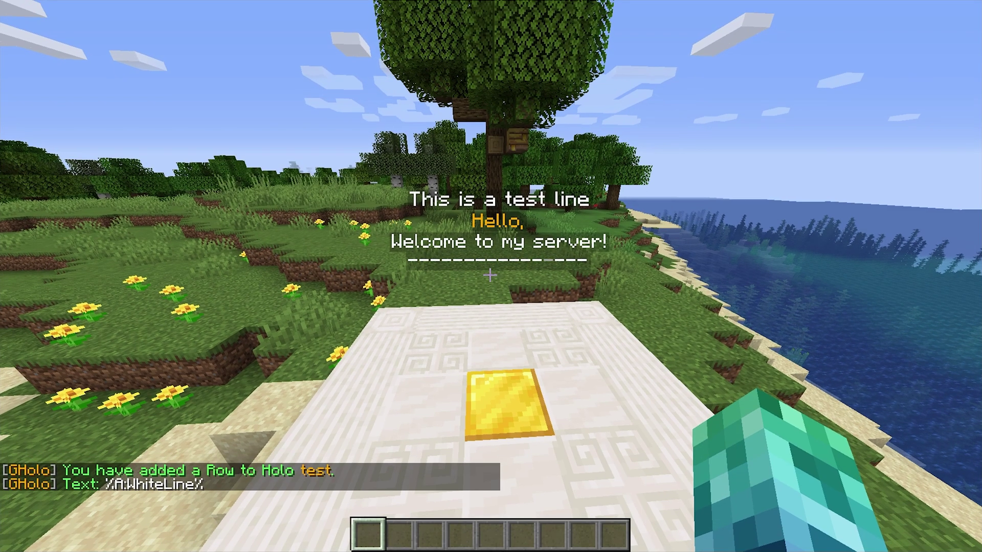
key("d")
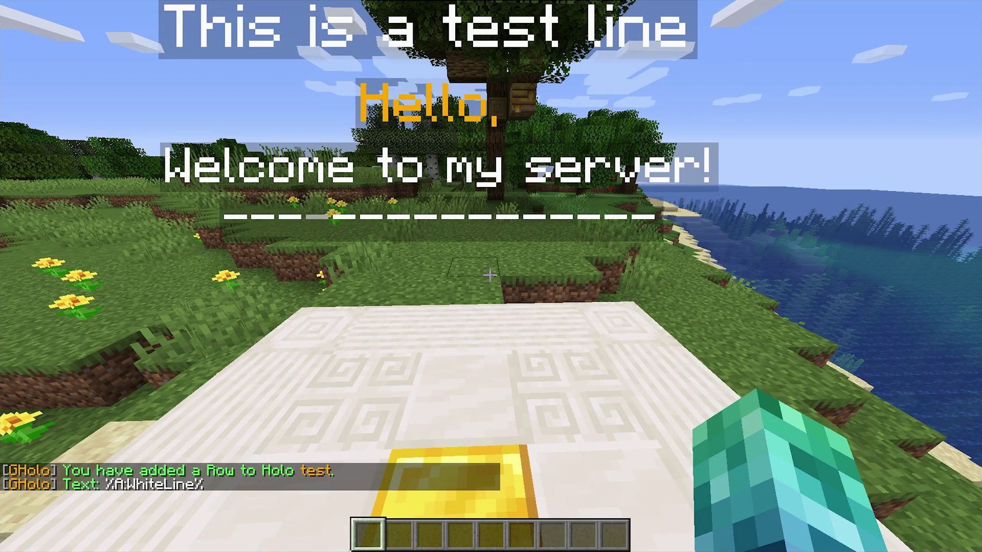
key("s")
key("a")
key("s")
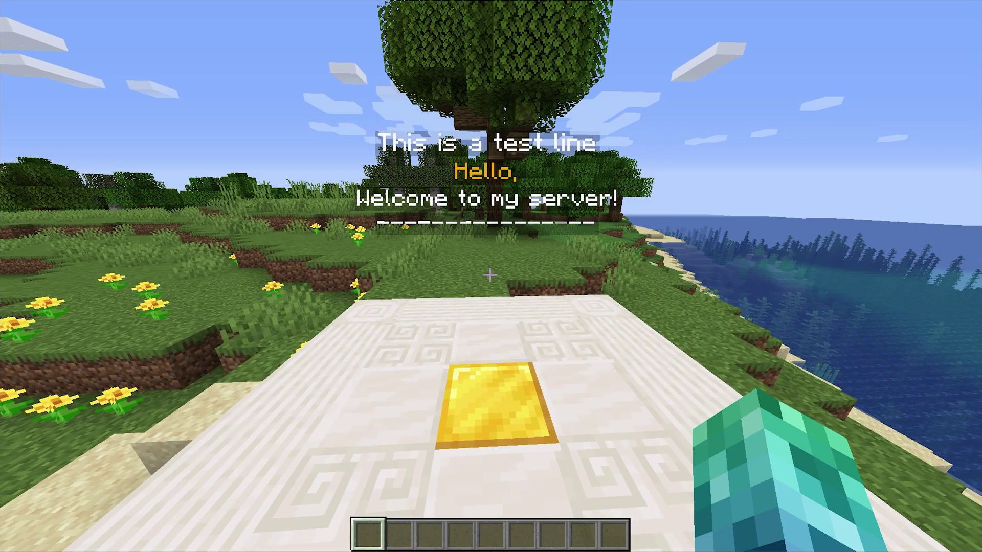
key("s")
type("w")
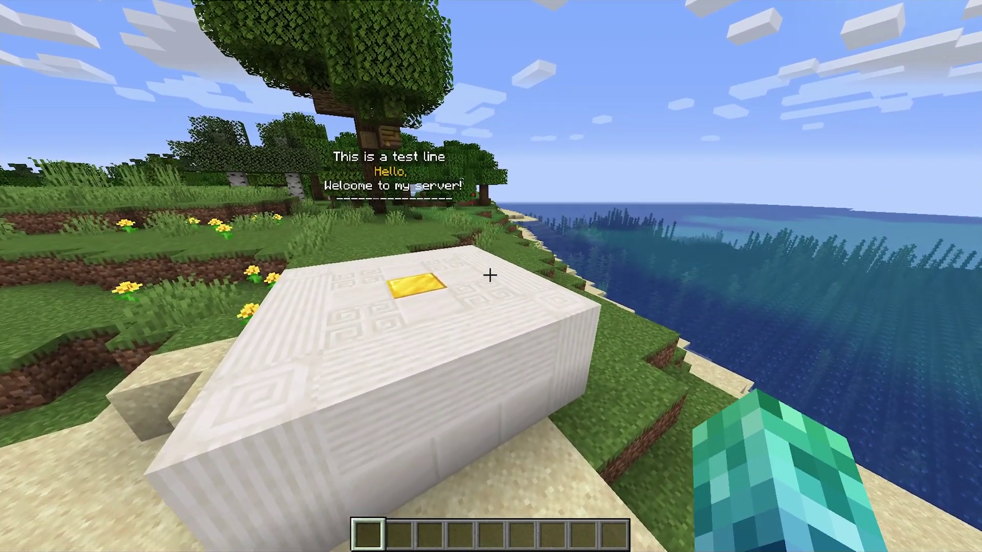
Reload the GHolo settings with the /gholoreload command.
type("/gholore")
key("Tab")
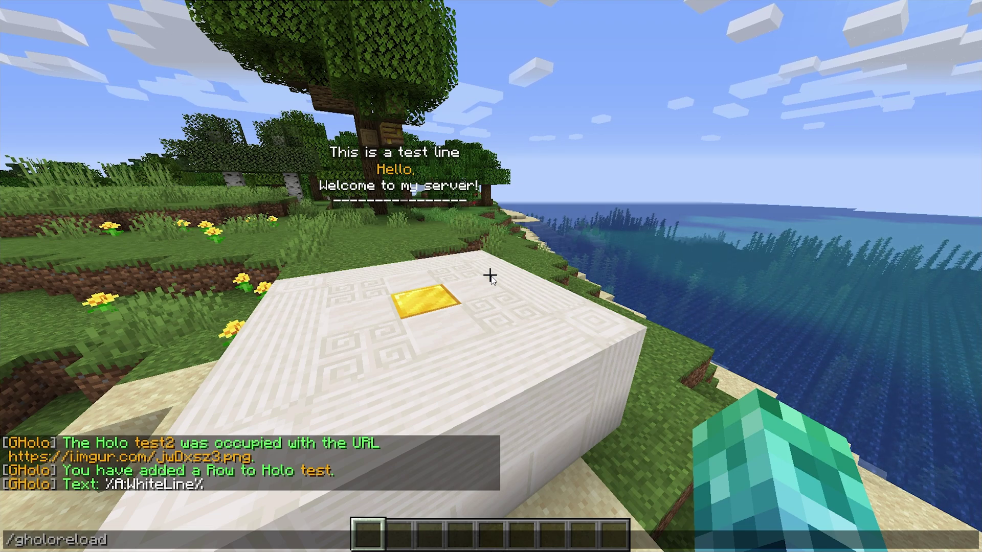
key("Return")
key("w")
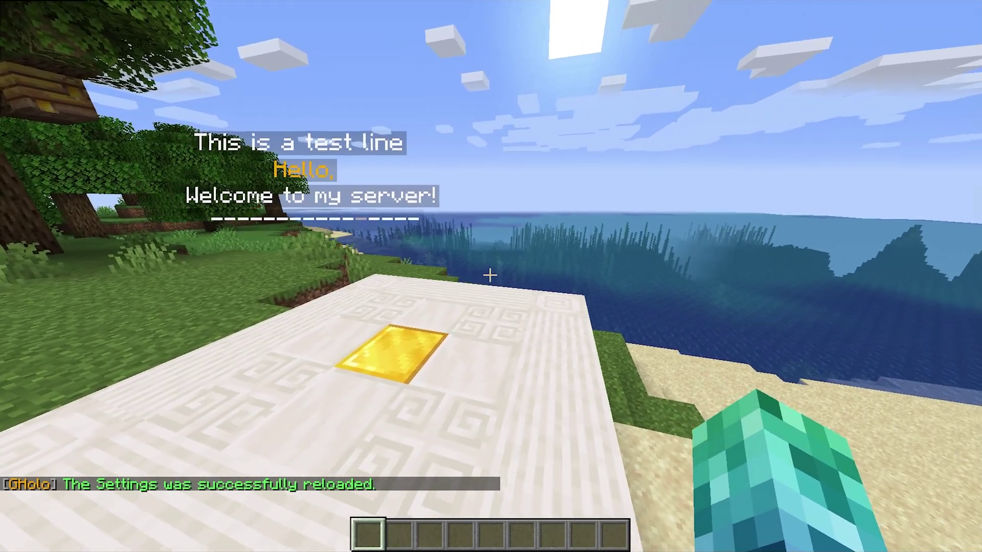
key("w")
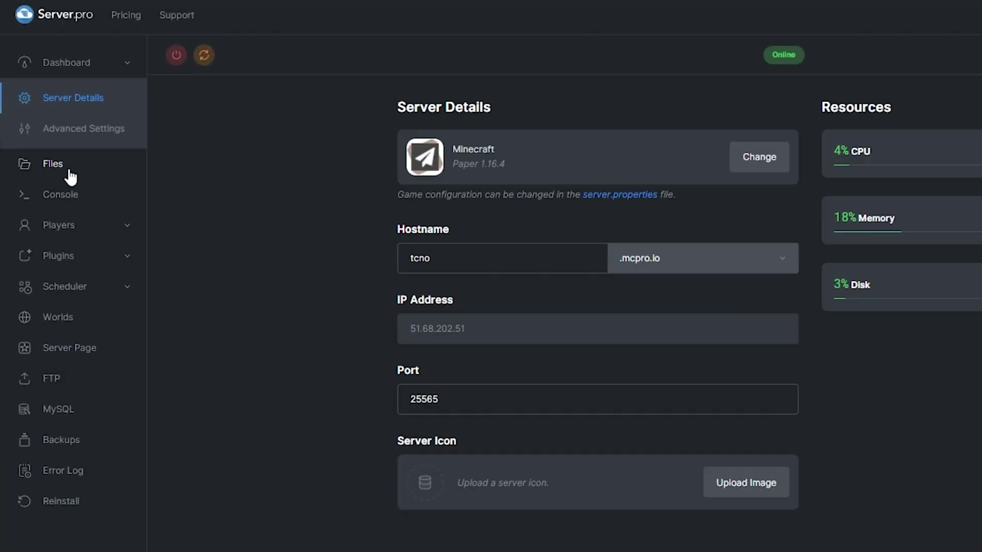
Switch to the Server.pro panel and open the GHolo folder inside plugins in the server's files.
left_click(68, 171)
left_click(77, 253)
left_click(73, 154)
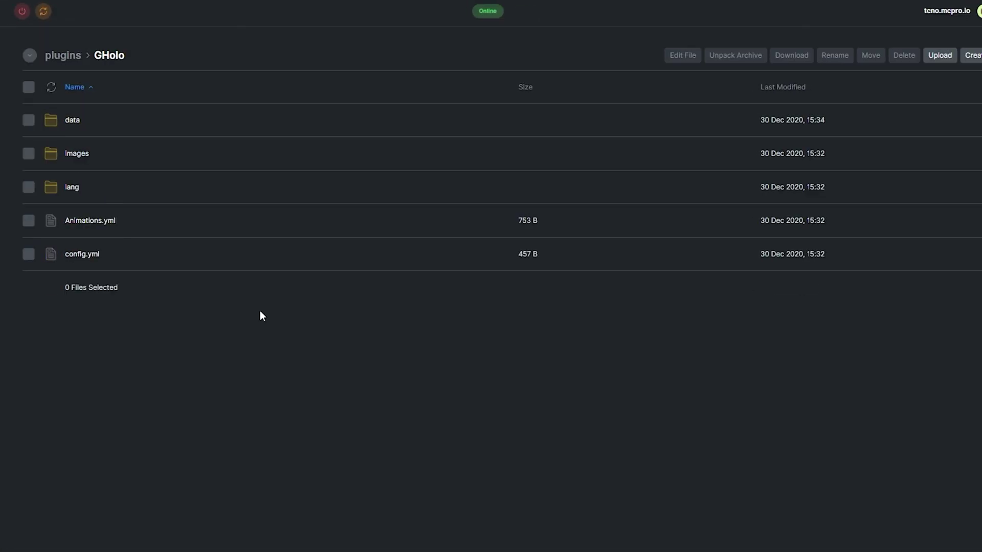
Look into the data and images folders of GHolo and return to the plugin's folder.
left_click(73, 121)
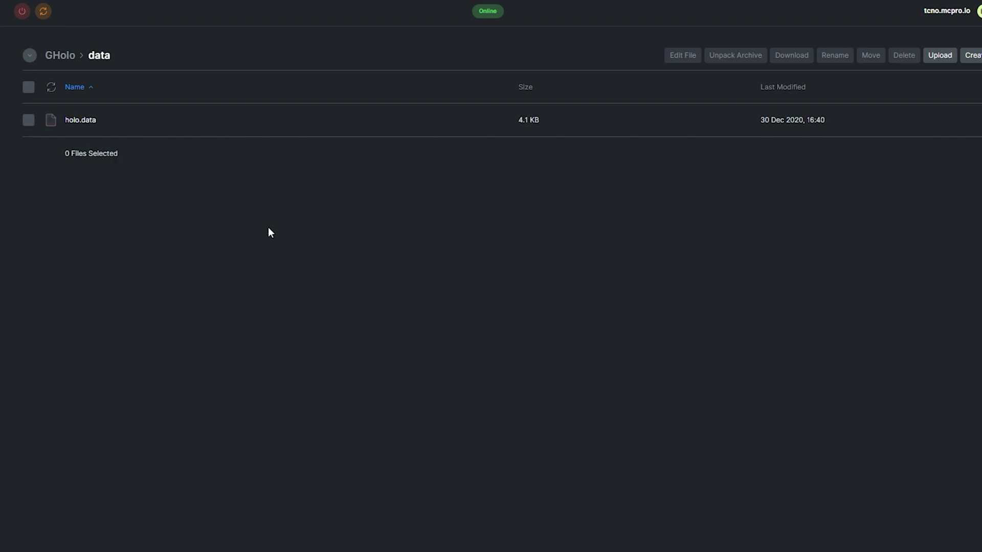
key("alt+Left")
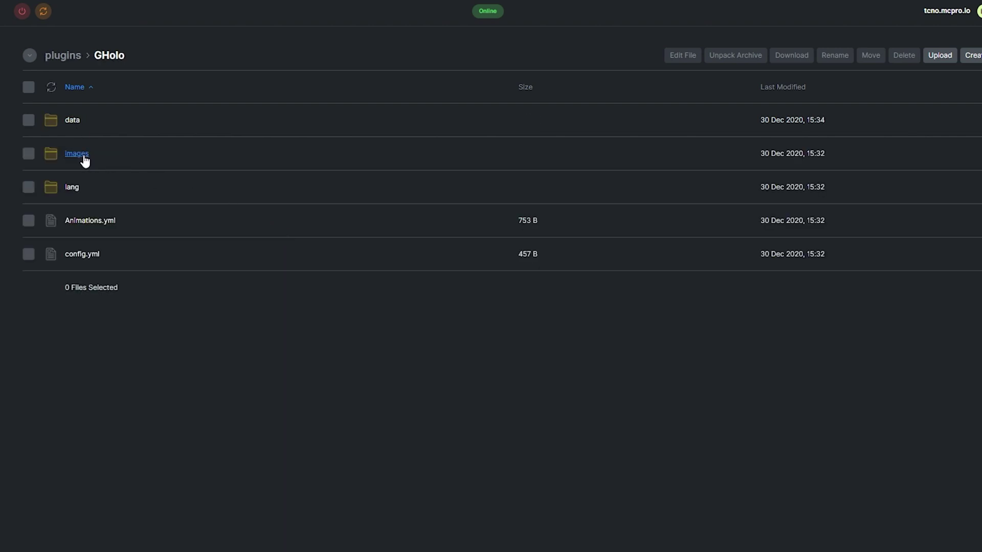
left_click(81, 154)
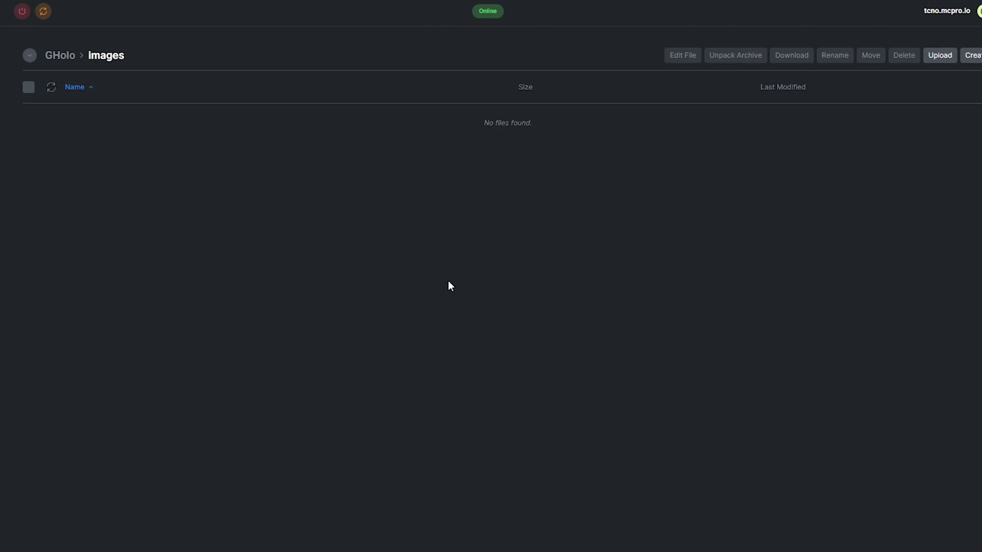
key("alt+Left")
Open the language file en_en.yml in the lang folder and read through its plugin messages and help texts.
left_click(83, 197)
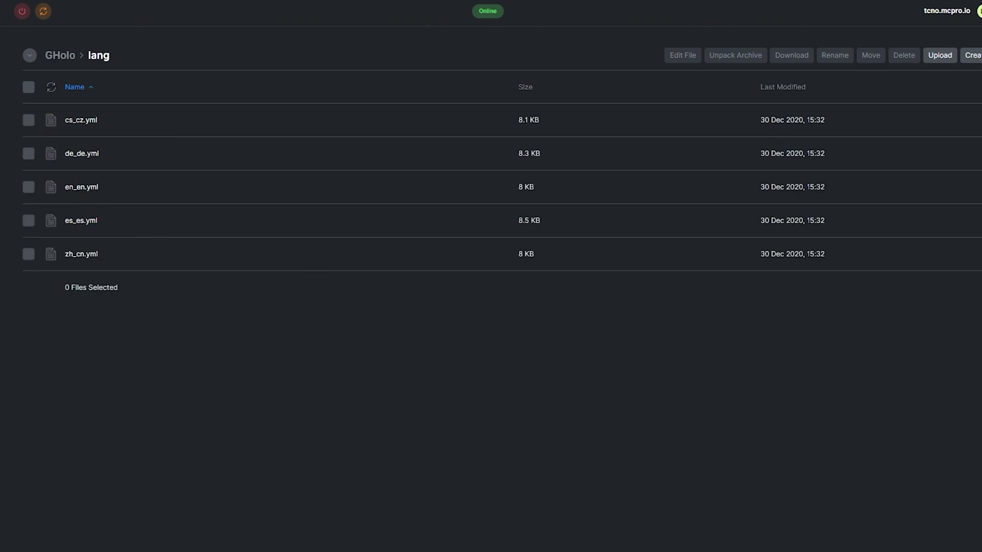
left_click(78, 187)
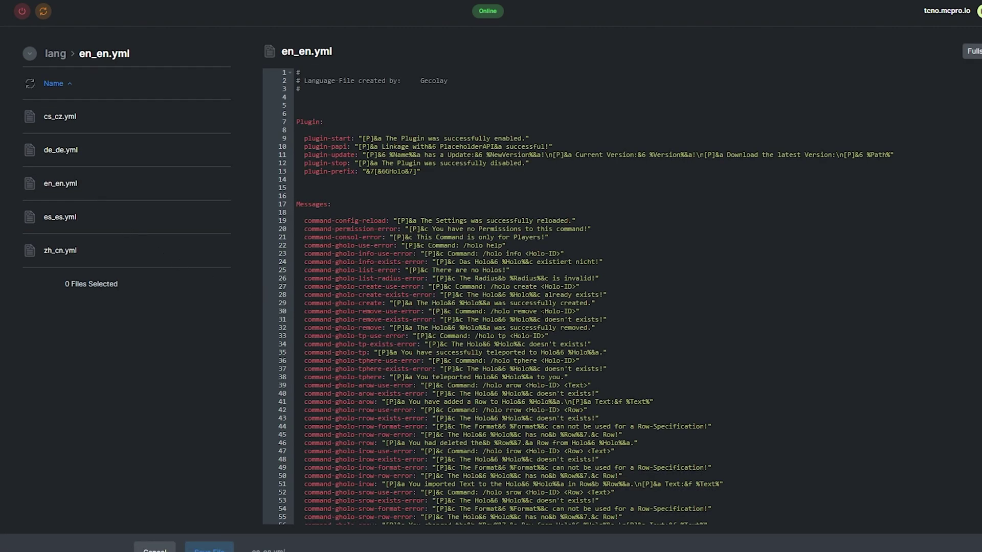
scroll(562, 296, "down", 7)
scroll(545, 315, "down", 5)
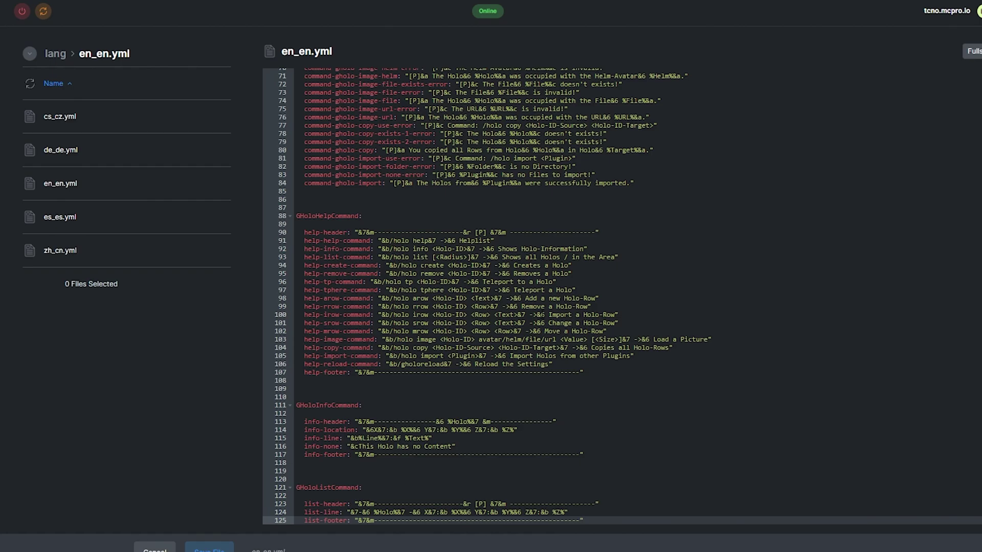
scroll(545, 315, "up", 12)
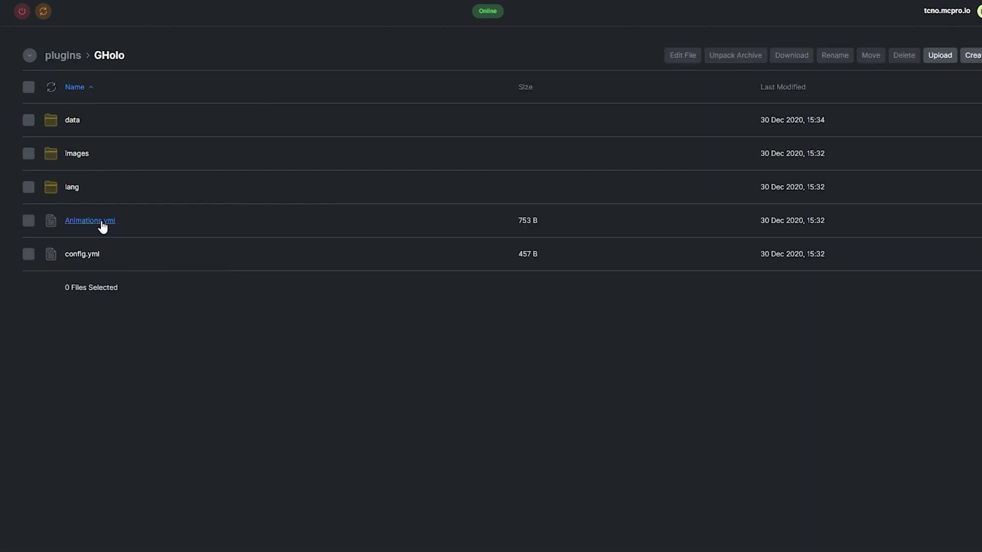
Open Animations.yml in the GHolo folder and examine the WhiteLine animation's name, Update value and Text list.
left_click(102, 223)
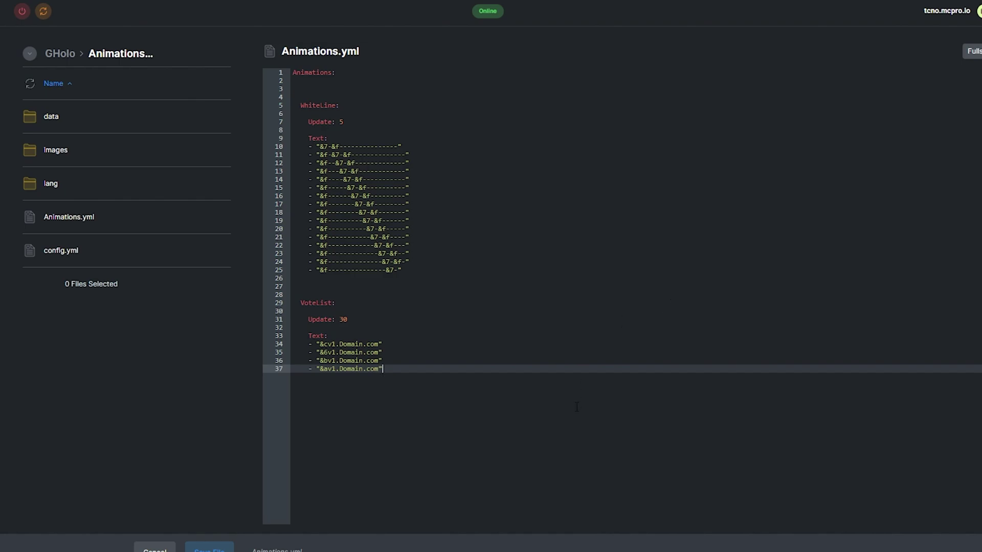
left_click_drag(574, 407, 311, 273)
left_click_drag(433, 268, 249, 112)
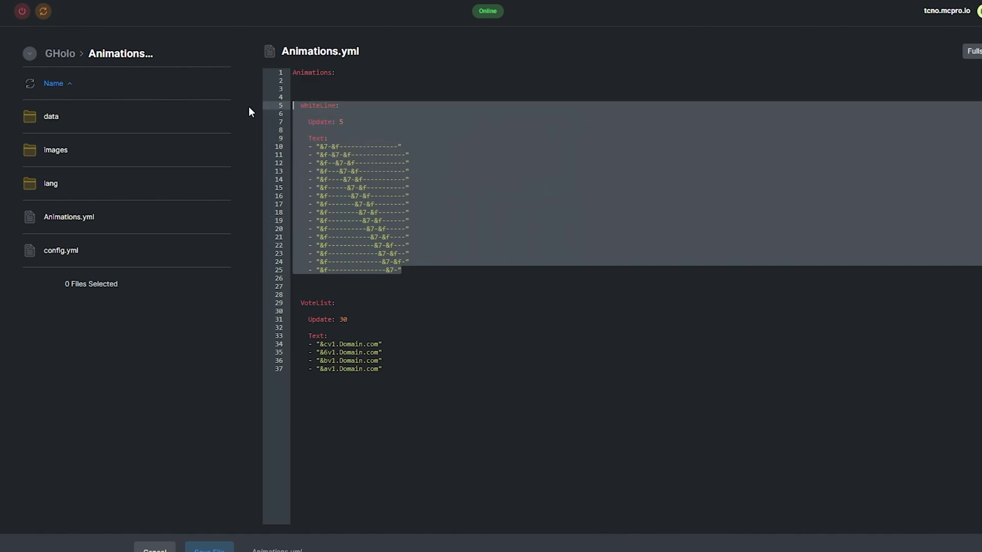
key("ctrl+End")
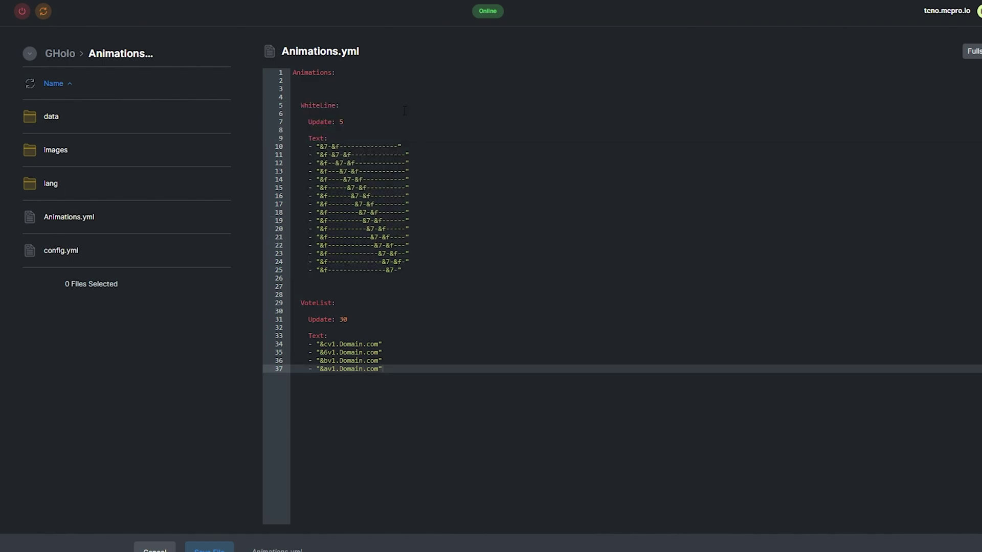
left_click(406, 115)
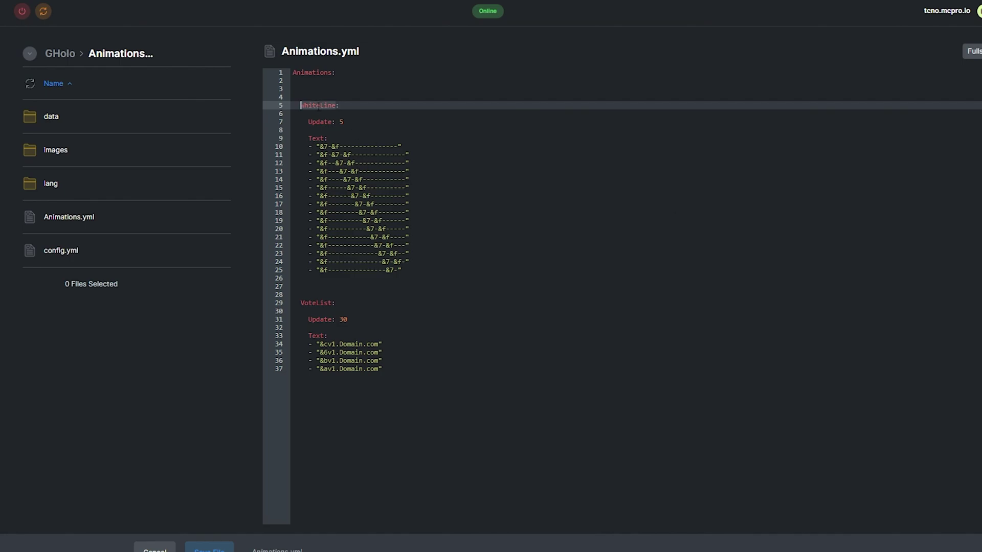
double_click(313, 122)
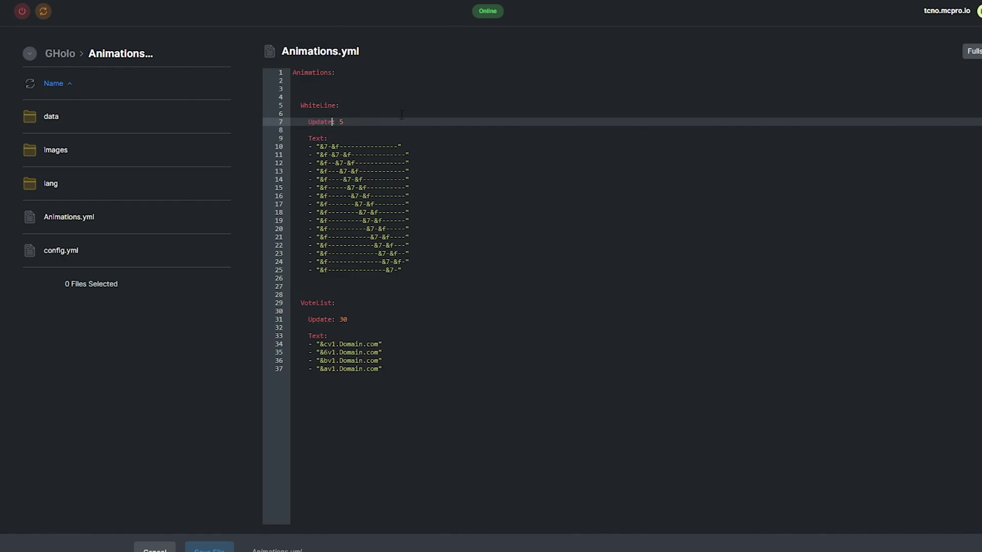
left_click(328, 138)
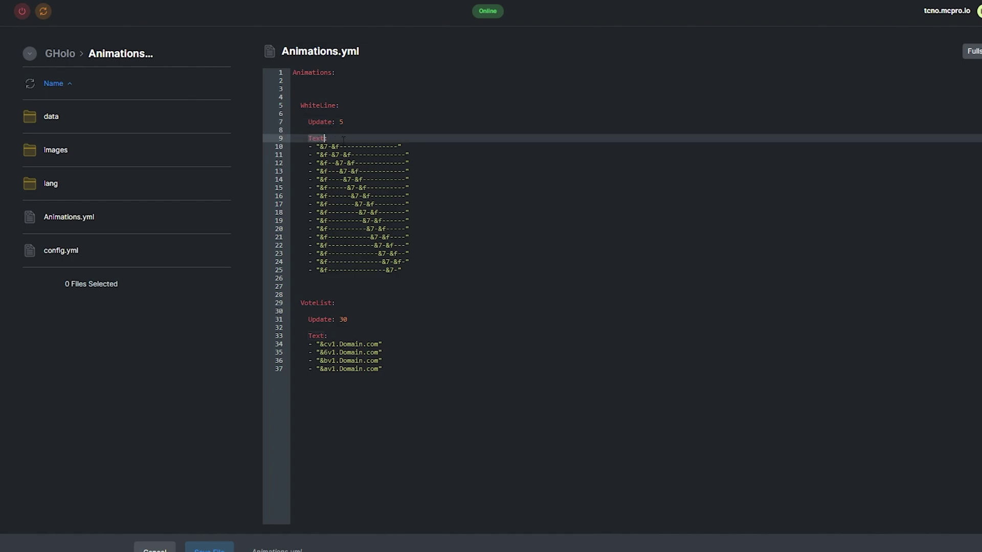
left_click(311, 147)
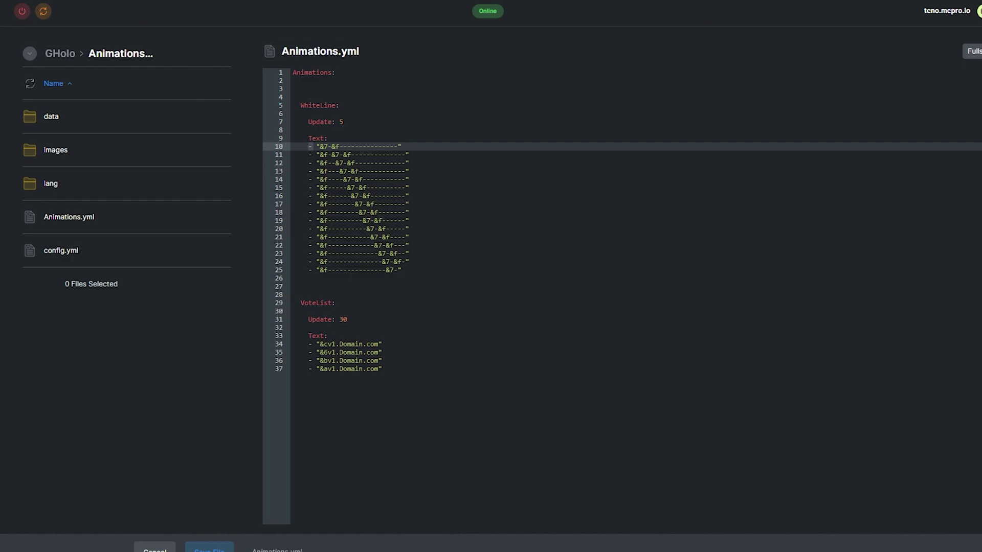
Go through the WhiteLine Text frames line by line, from the first frame to the last and back to the first.
left_click_drag(312, 146, 401, 147)
left_click(425, 147)
key("Down")
key("Down")
key("Down")
key("Down")
key("Up")
key("Up")
key("Up")
key("Up")
key("Down")
key("Down")
key("Down")
key("Down")
key("Down")
key("Down")
key("Down")
key("Down")
key("Down")
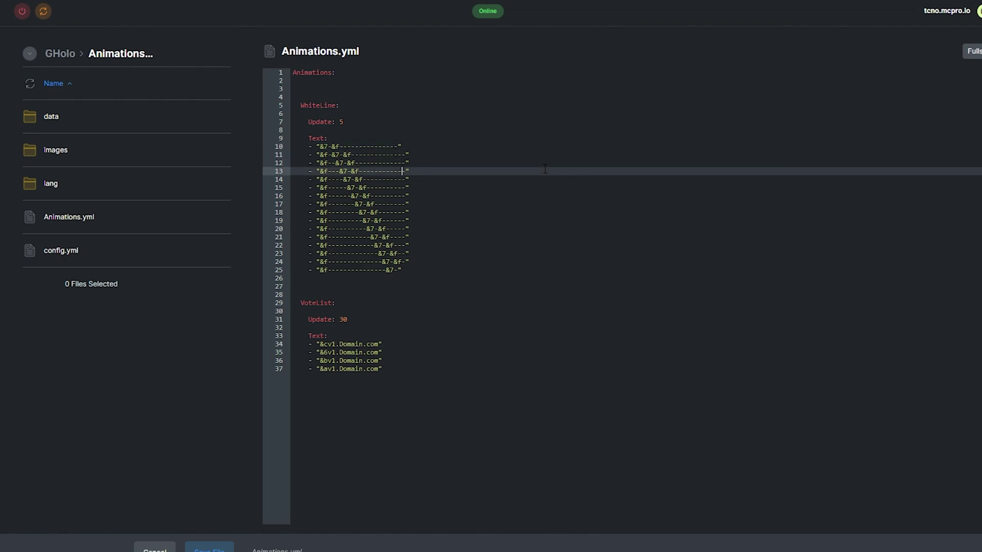
key("Down")
key("Down")
key("Down")
key("Down")
key("Down")
key("Down")
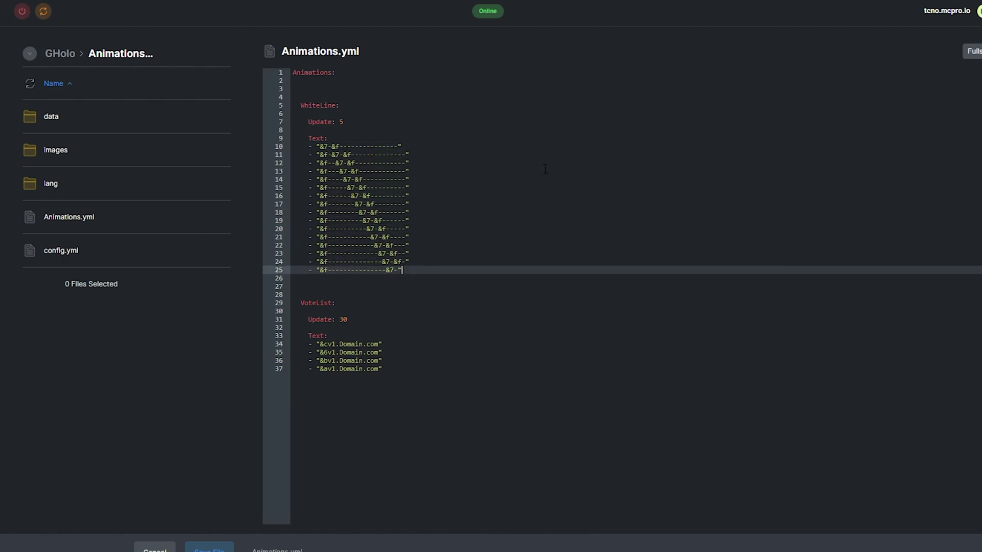
key("Up")
key("Up")
key("Up")
key("Up")
key("Up")
key("Up")
key("Up")
key("Up")
key("Up")
key("Up")
key("Up")
key("Up")
key("Up")
key("Up")
key("Up")
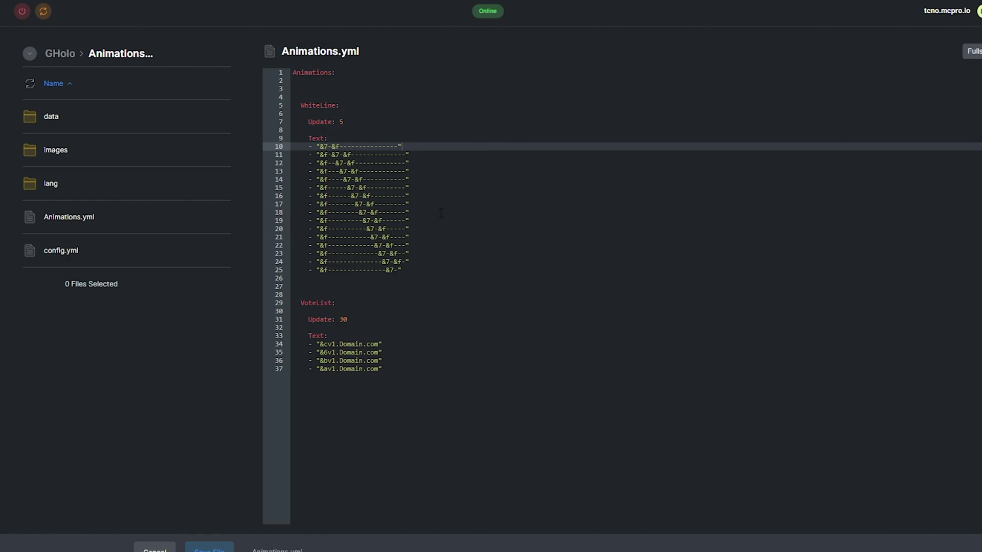
Check the WhiteLine Update value, and open config.yml to look over its Lang, Options and Symbols sections.
left_click(347, 123)
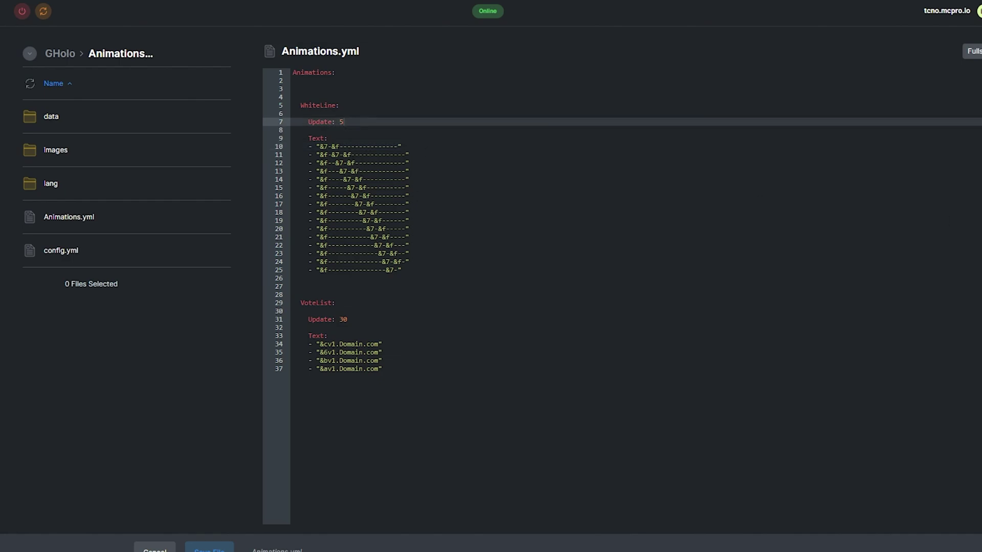
key("Escape")
left_click(82, 252)
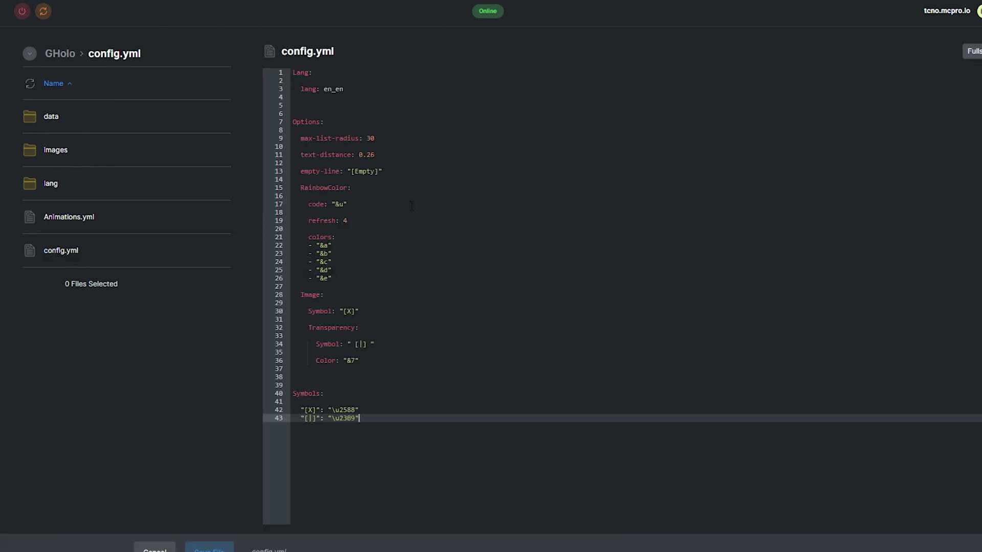
left_click(341, 73)
left_click(327, 122)
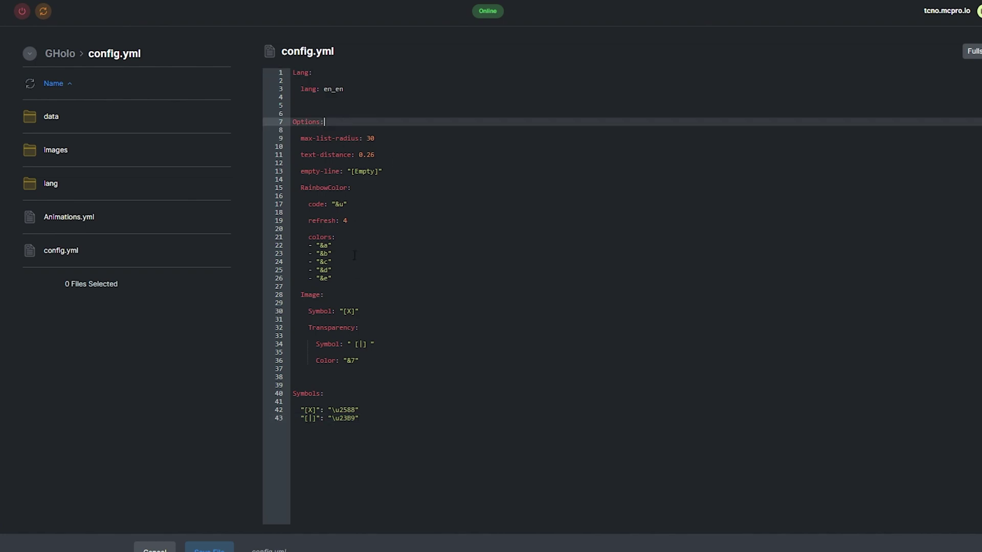
left_click(328, 394)
Examine the lang setting and the max-list-radius, text-distance and empty-line options in config.yml.
left_click(375, 88)
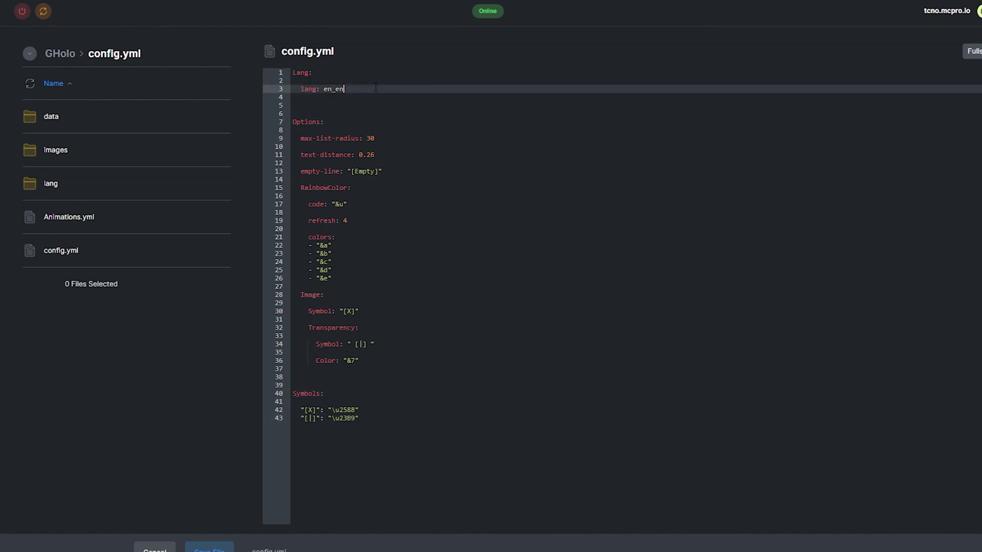
key("Down")
double_click(340, 89)
left_click(389, 121)
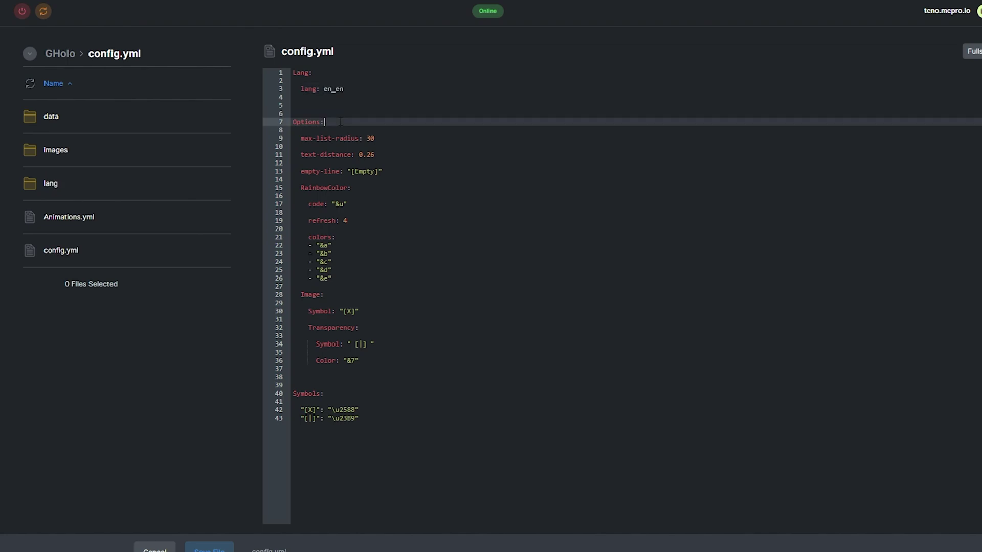
left_click(393, 138)
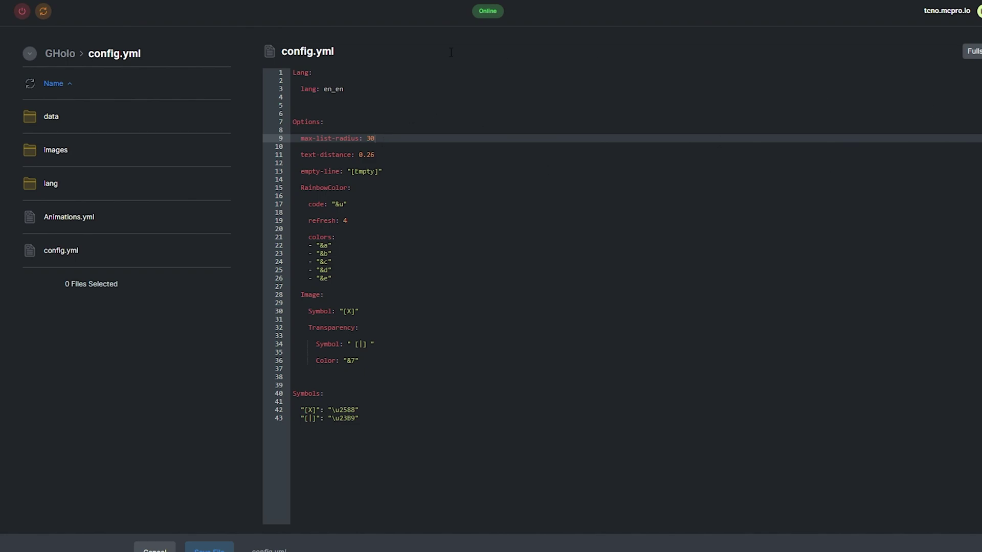
double_click(307, 155)
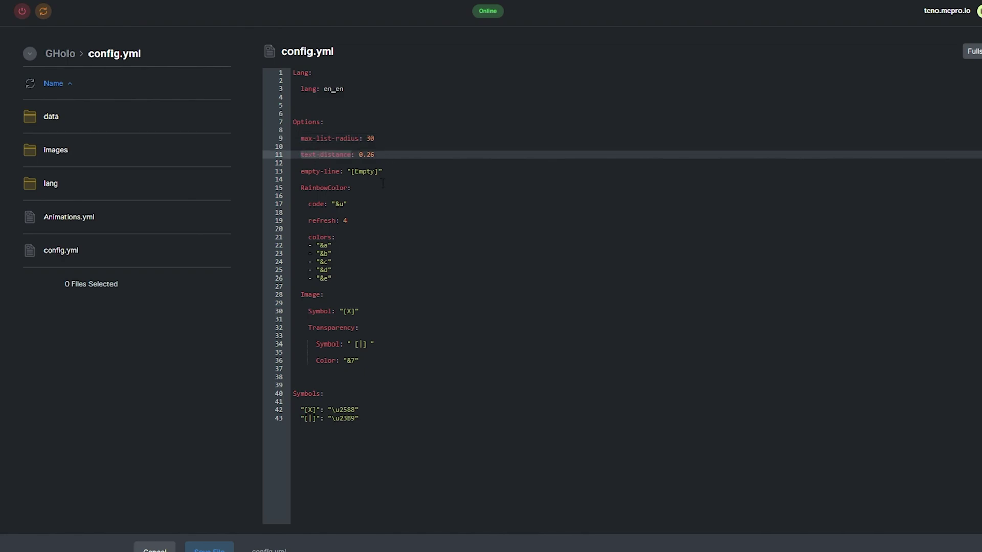
double_click(320, 171)
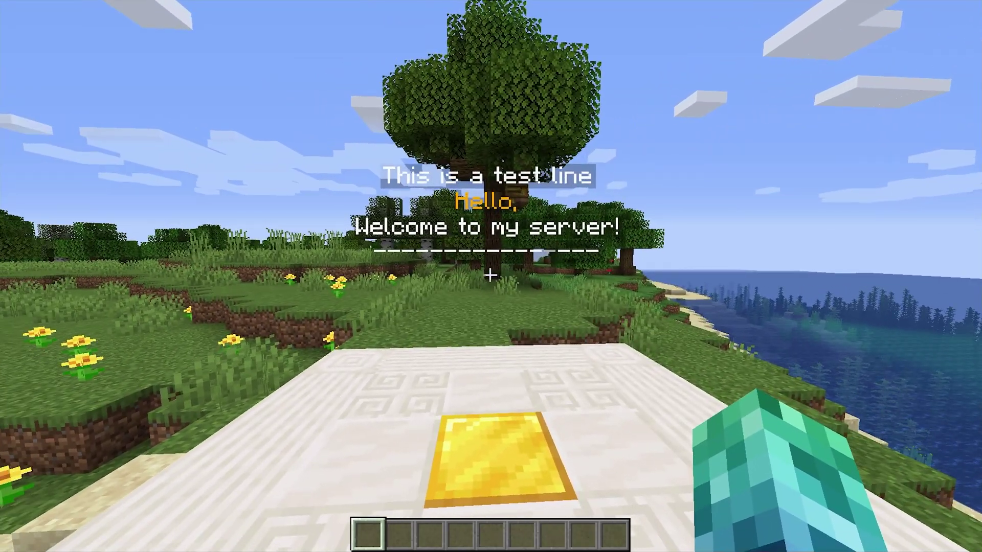
Switch to Minecraft and insert a blank line at row 2 of hologram test with /holo irow test 2 [Empty].
key("slash")
type("holo irow test ")
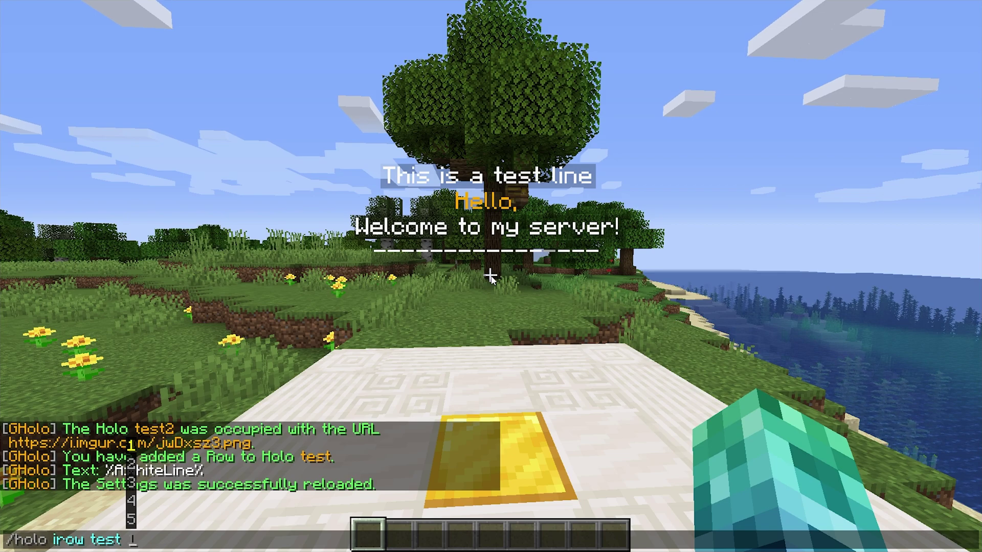
type("2 [Empty]")
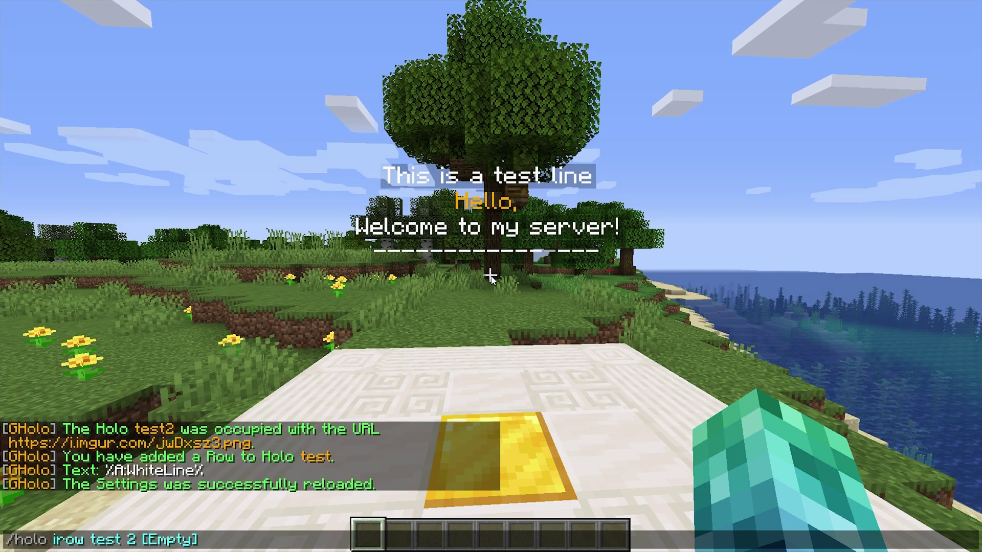
key("Return")
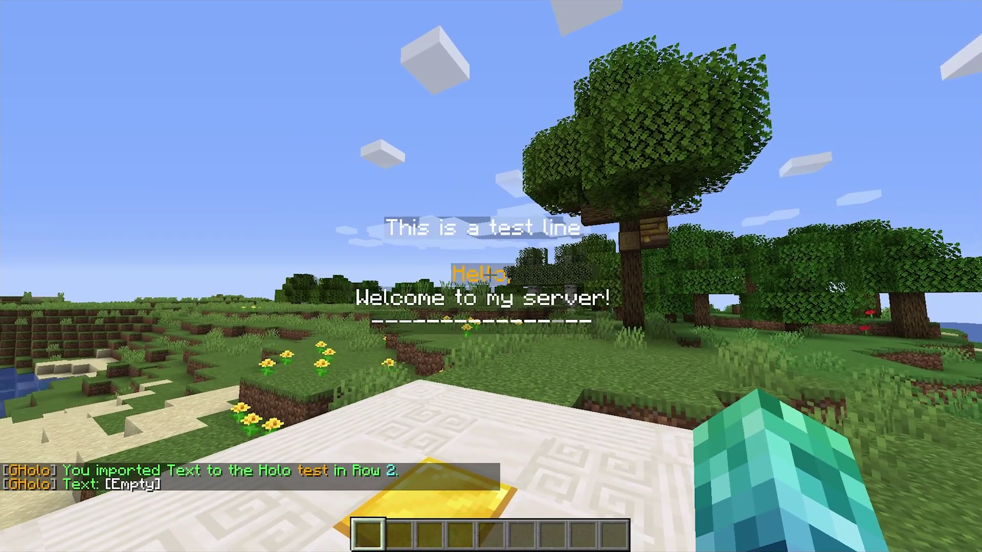
key("w")
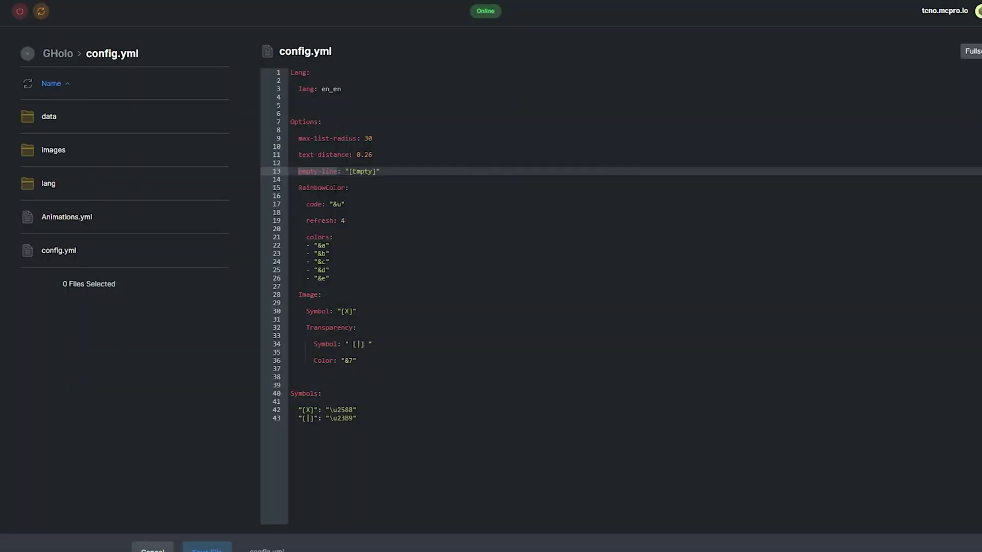
Return to config.yml in the server panel and examine the RainbowColor code, colors list and refresh value.
left_click(334, 188)
left_click(360, 204)
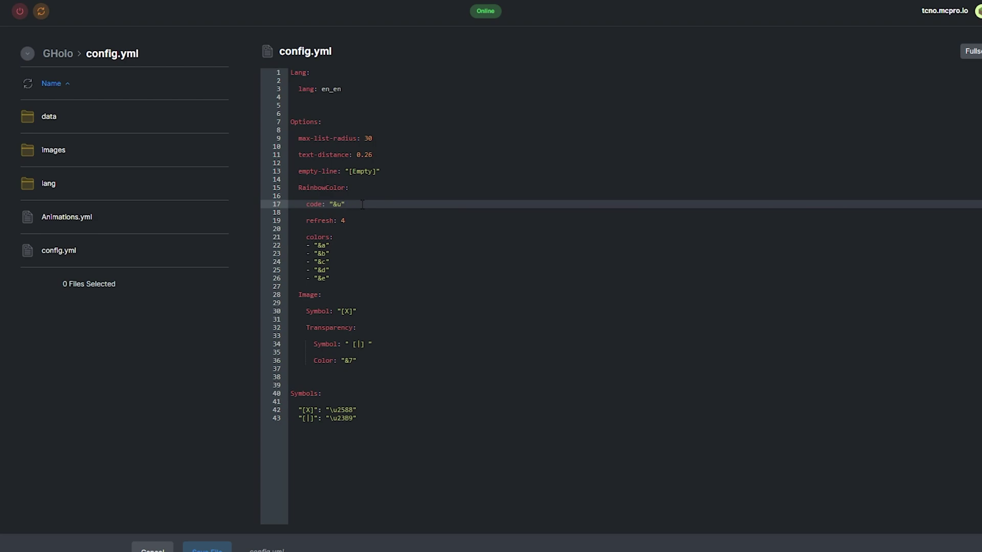
left_click(355, 238)
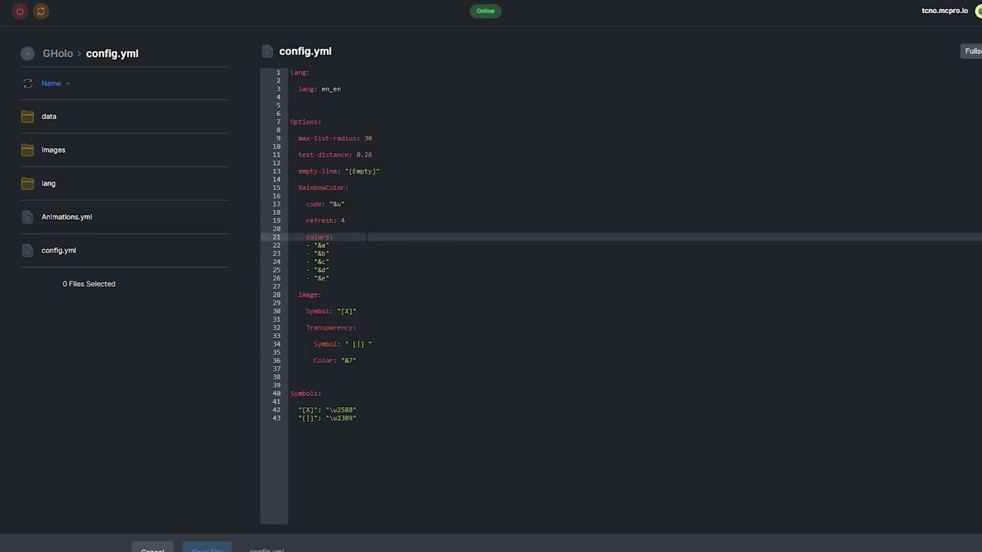
left_click(370, 221)
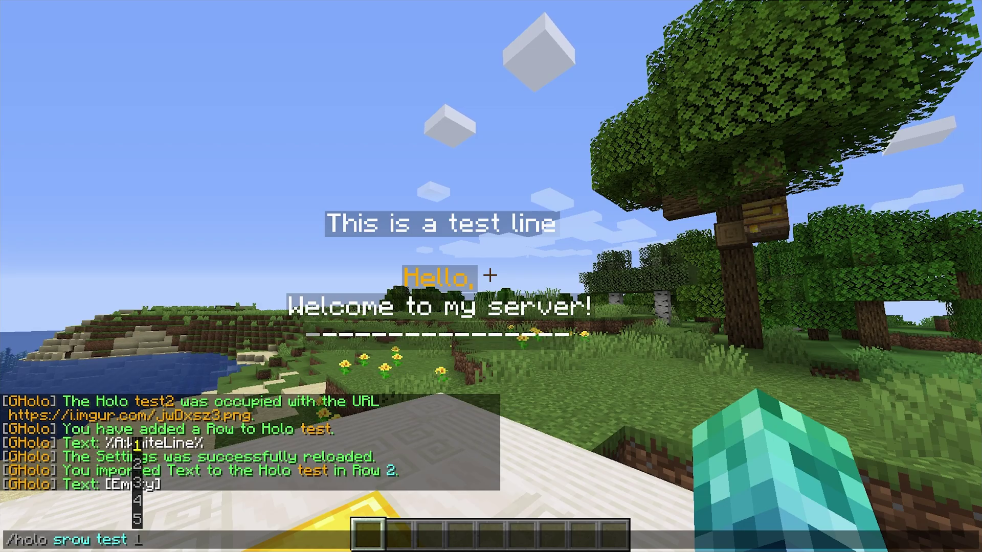
In Minecraft, give row 1 of hologram test the rainbow color with /holo srow test 1 &uThis is a test line.
type("1 &u")
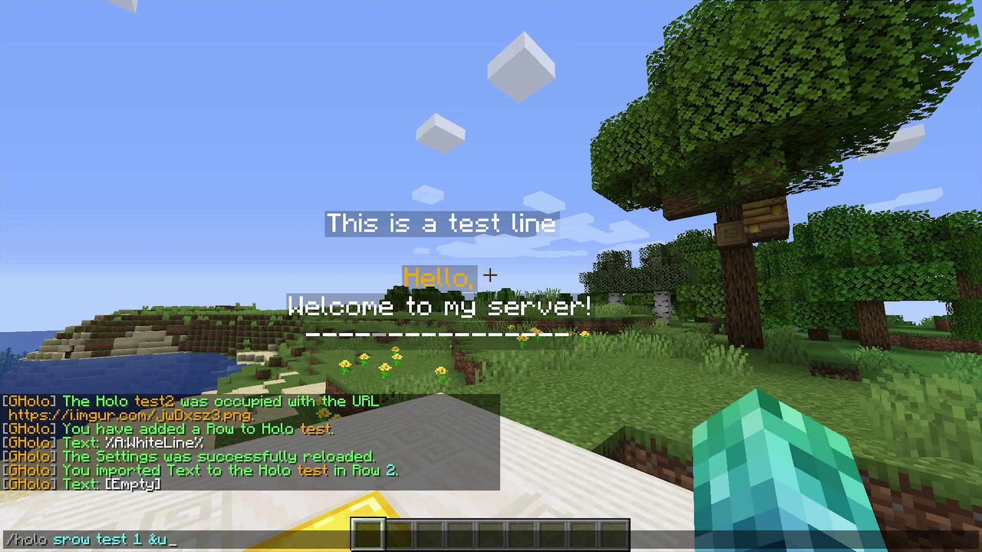
type("This is a test line")
key("Return")
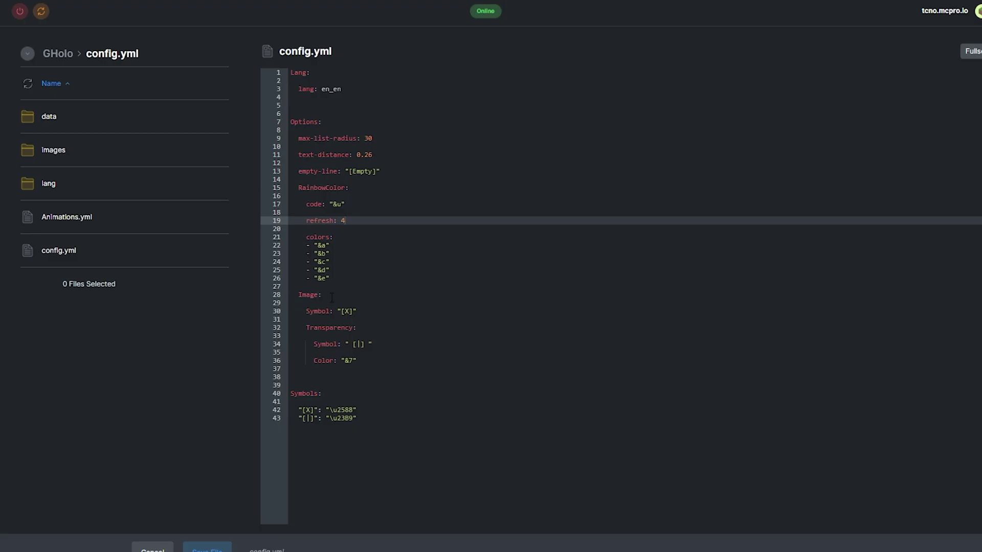
Back in config.yml, examine the Image section's Symbol and its Transparency settings.
left_click(331, 295)
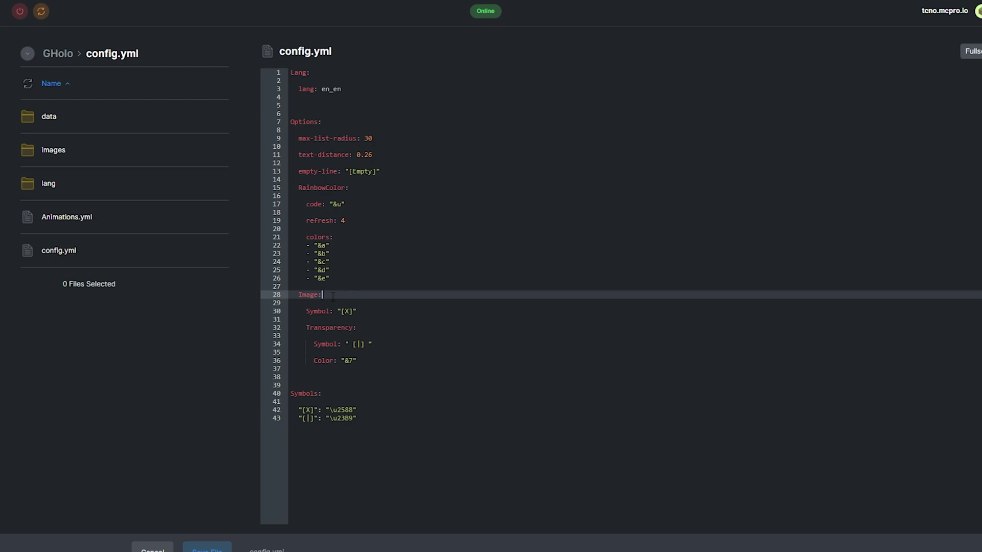
left_click(368, 312)
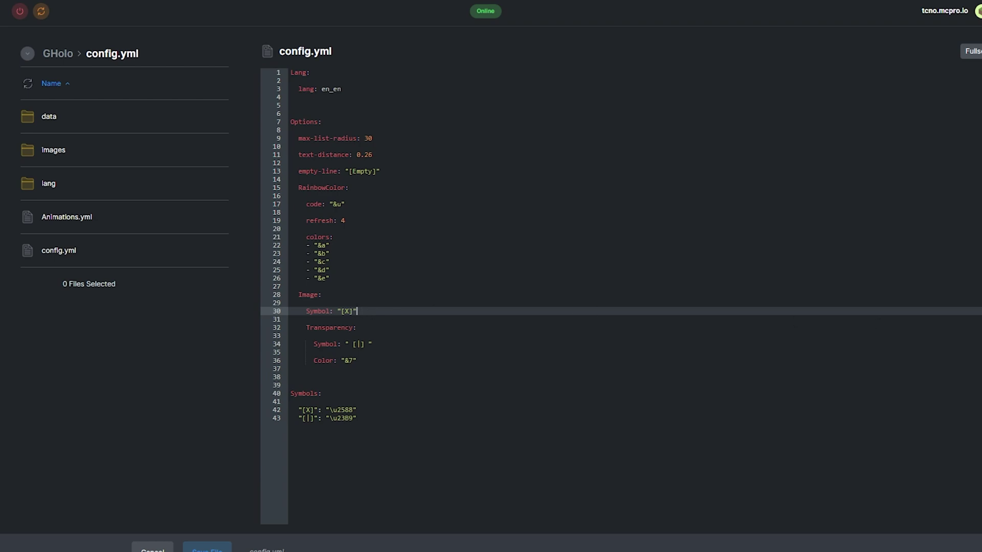
left_click(378, 331)
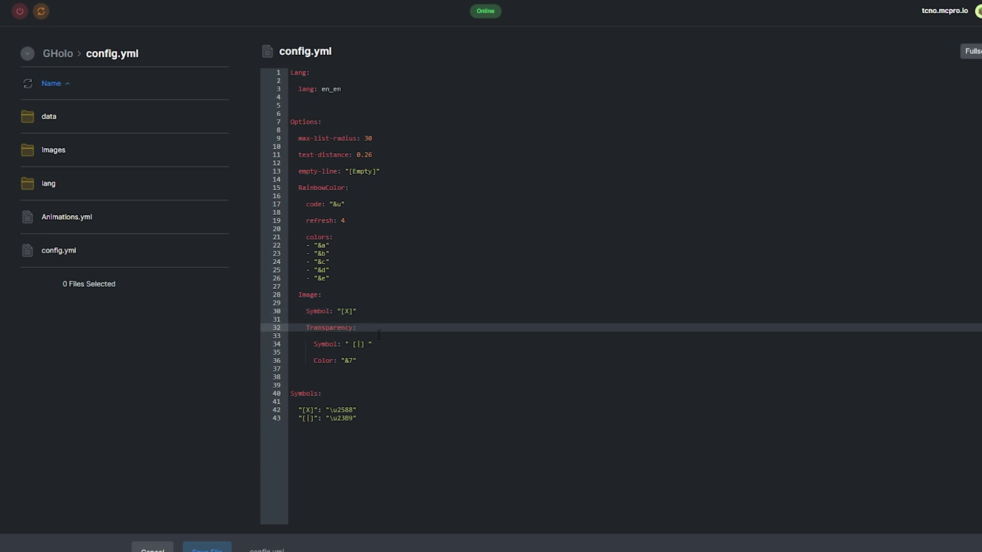
left_click(380, 345)
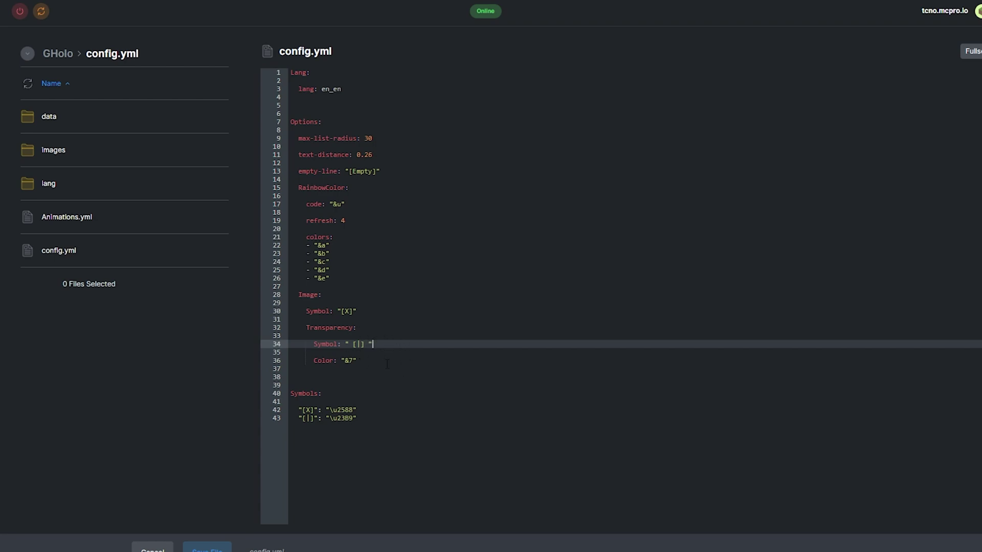
Examine the Symbols section of config.yml, including the Unicode codes assigned to [X] and [|].
left_click(342, 397)
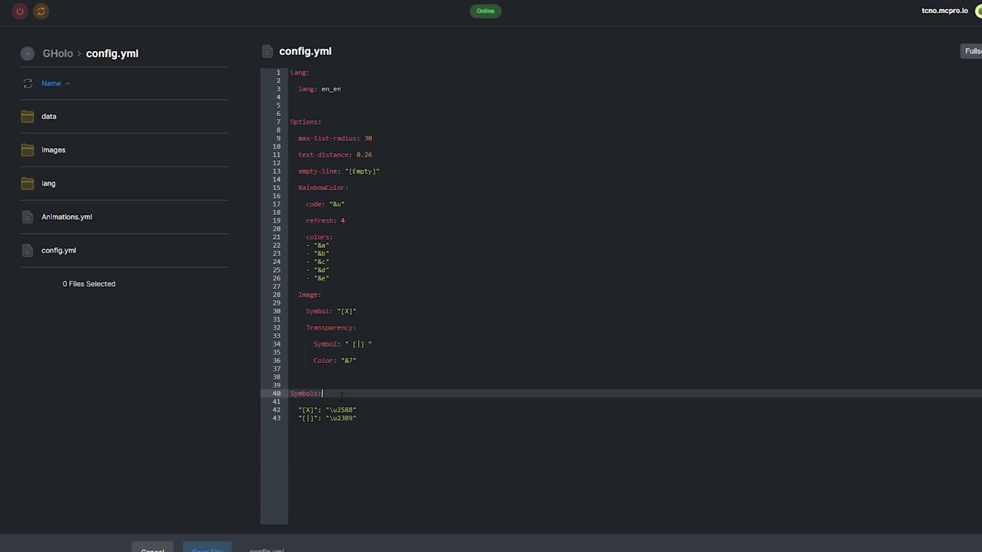
left_click(385, 410)
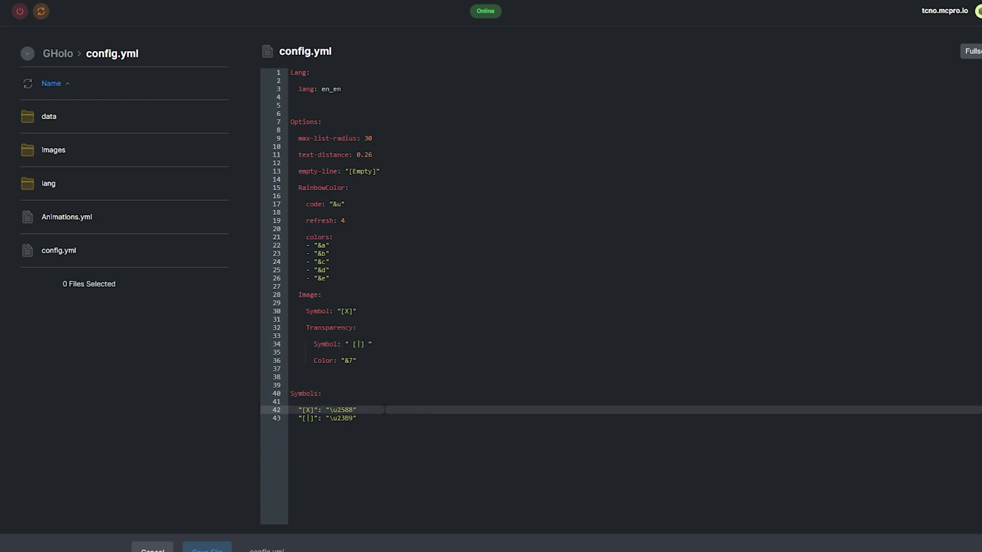
left_click_drag(319, 410, 404, 413)
left_click(369, 419)
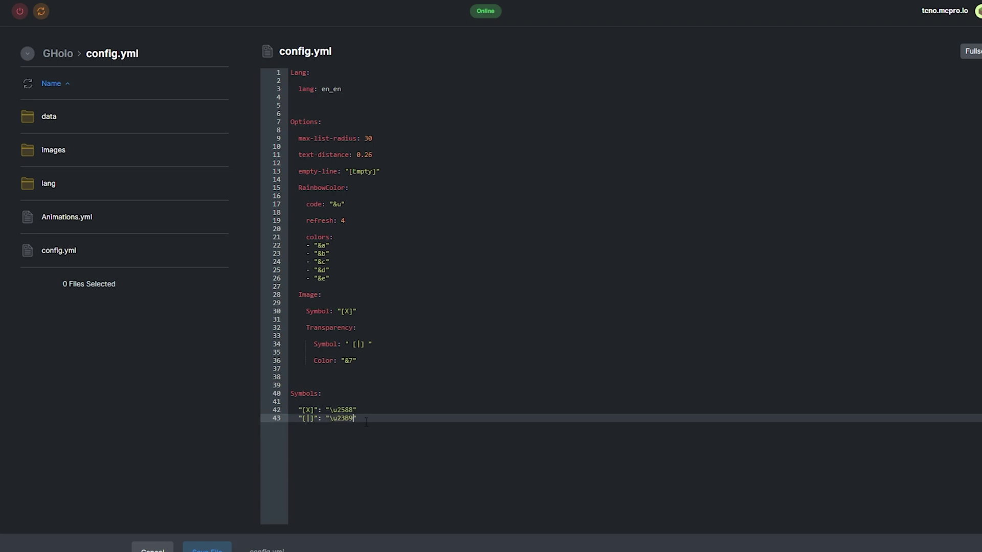